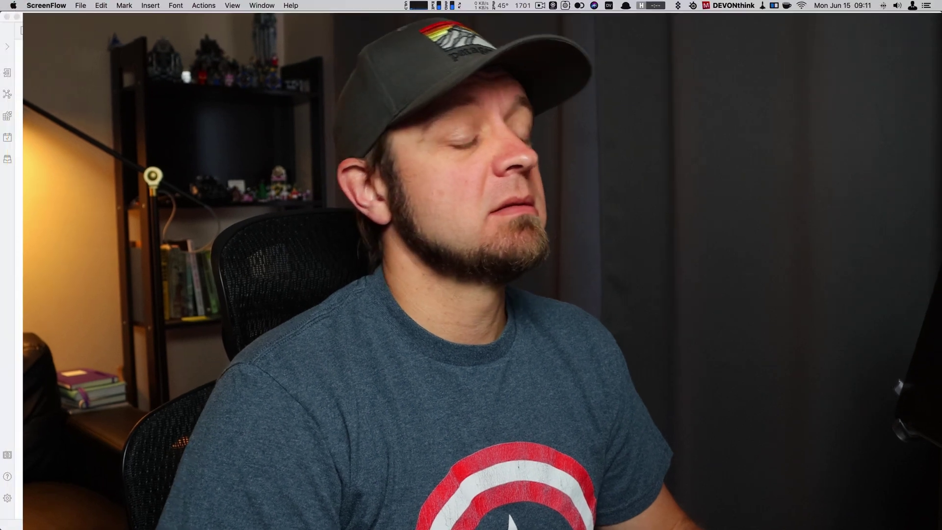
In Firefox, page through the v0.7.0, v0.7.1 and v0.7.2 forum release posts, ending on v0.7.3.
{"action": "key", "text": "super+Tab"}
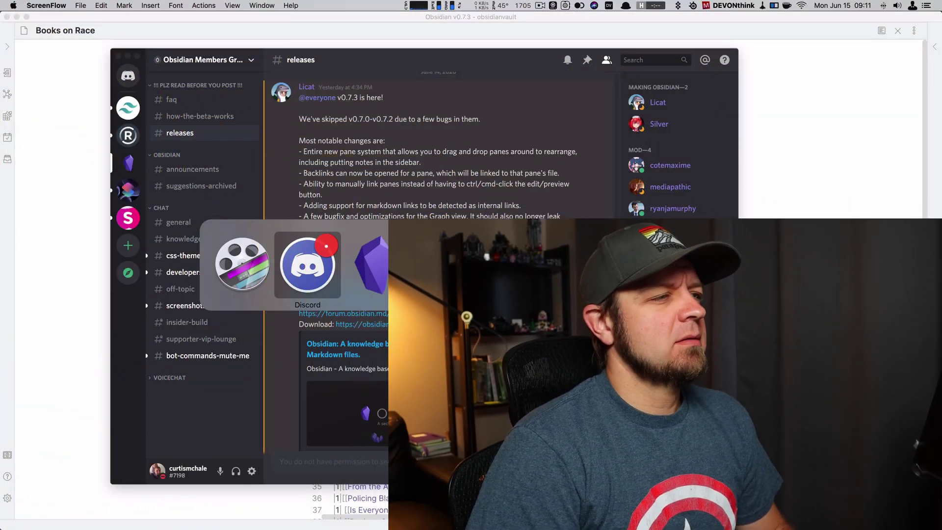
{"action": "key", "text": "super+Tab"}
{"action": "key", "text": "super+Tab"}
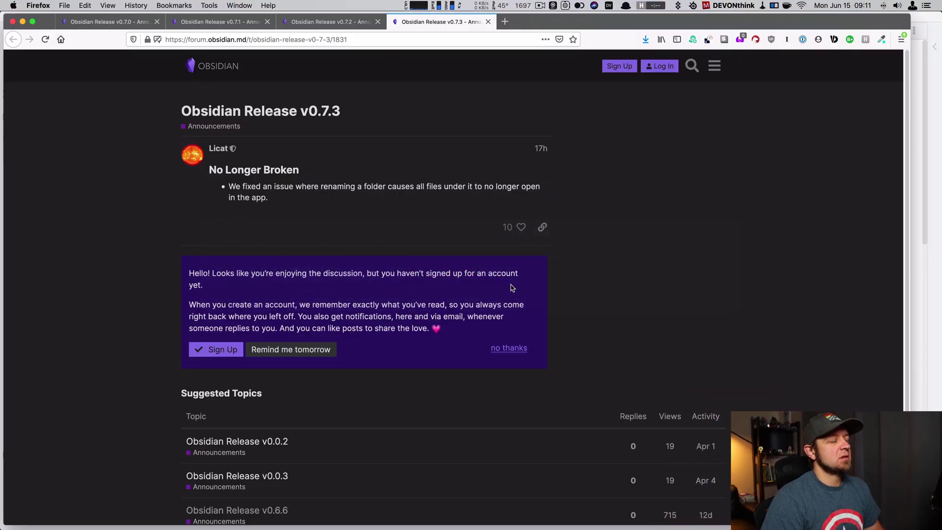
{"action": "left_click", "coordinate": [108, 22]}
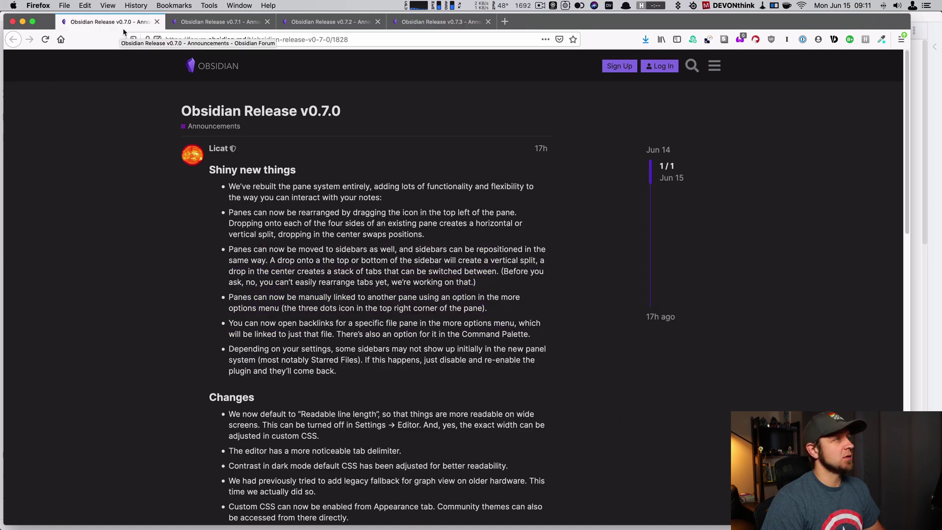
{"action": "left_click", "coordinate": [228, 24]}
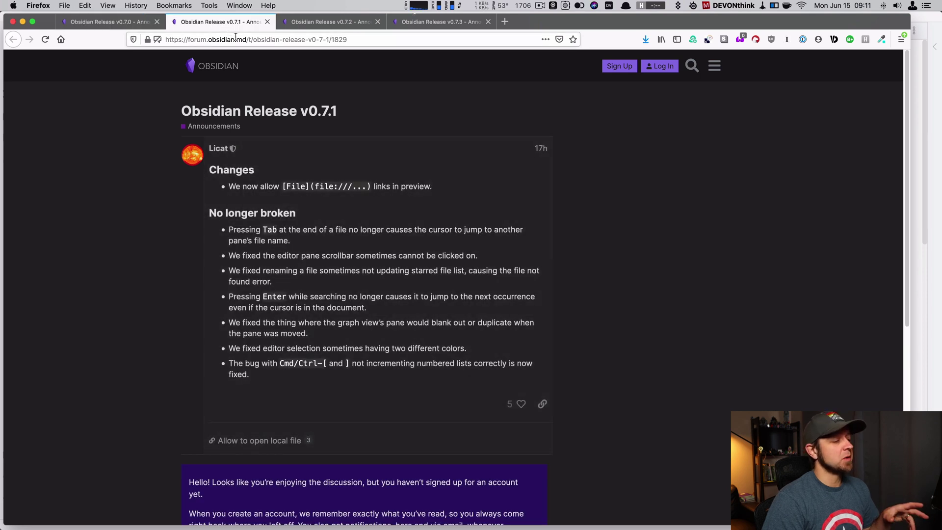
{"action": "left_click", "coordinate": [314, 23]}
{"action": "left_click", "coordinate": [448, 23]}
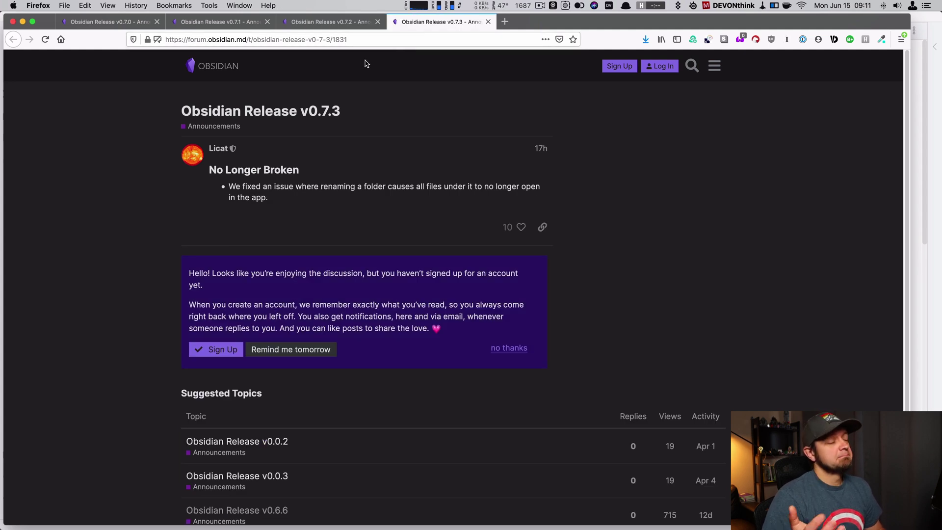
Highlight the 'Ability to manually link panes' bullet in Discord's v0.7.3 #releases announcement.
{"action": "key", "text": "super+Tab"}
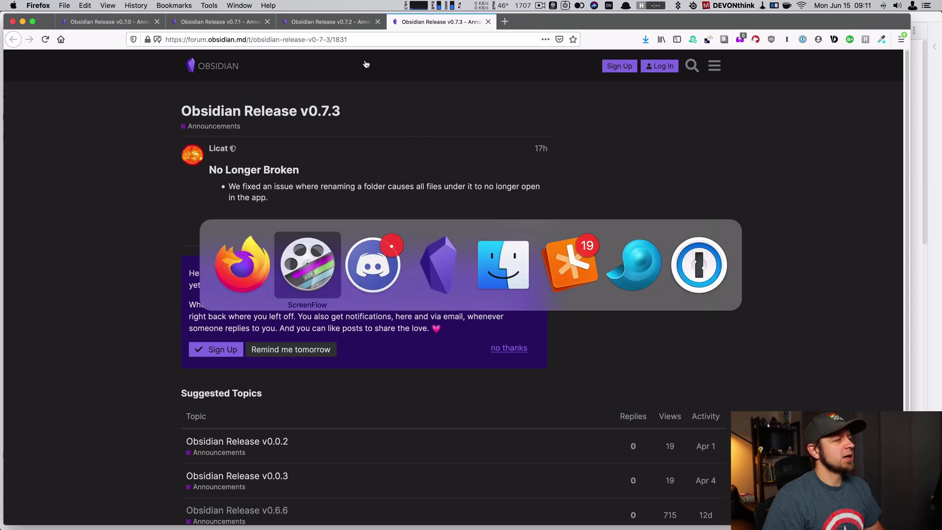
{"action": "key", "text": "super+Tab"}
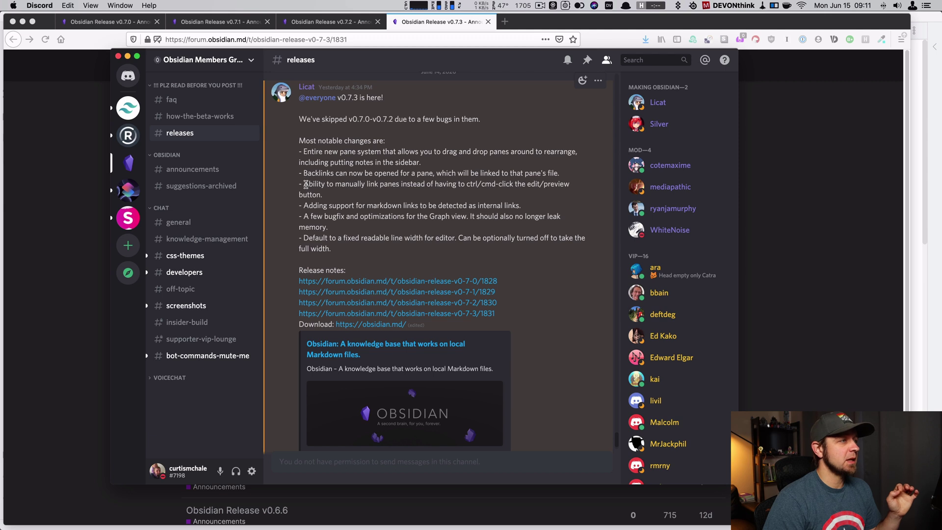
{"action": "left_click_drag", "start_coordinate": [304, 184], "coordinate": [377, 193]}
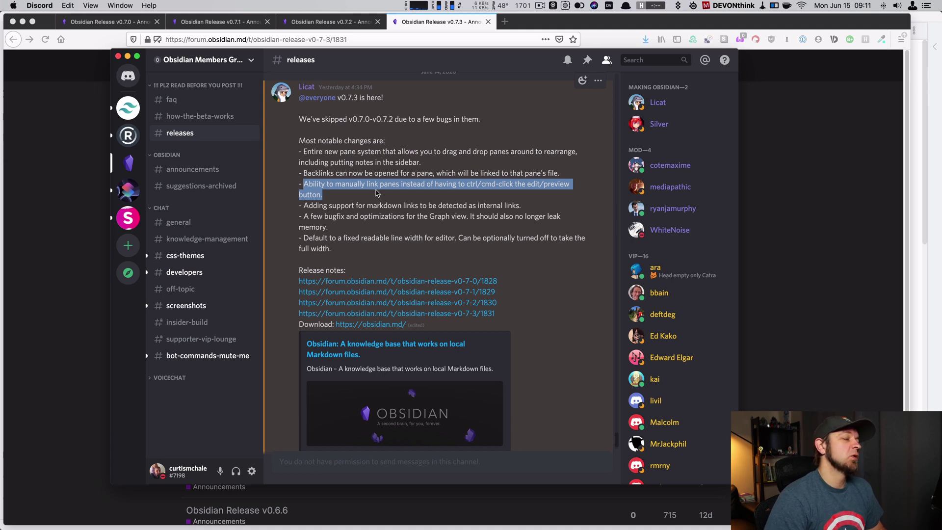
{"action": "key", "text": "super+Tab"}
{"action": "key", "text": "super+Tab"}
{"action": "key", "text": "super+Tab"}
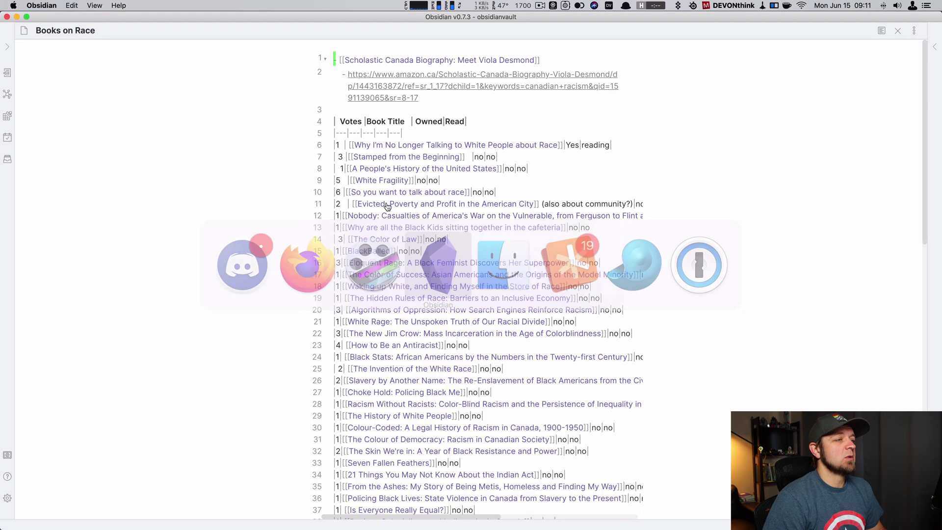
Split Books on Race into a second pane, link it to the left pane, and show it as preview.
{"action": "key", "text": "super+backslash"}
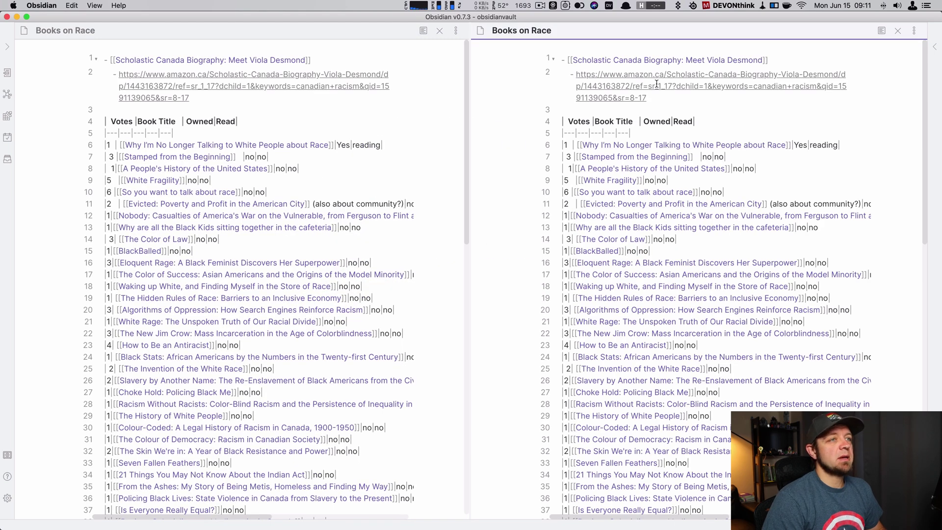
{"action": "left_click", "coordinate": [915, 33]}
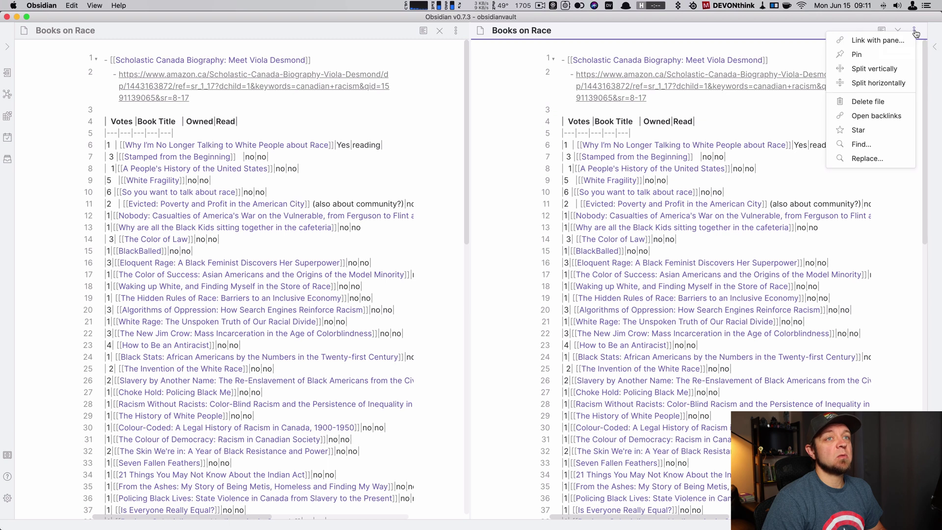
{"action": "left_click", "coordinate": [889, 41]}
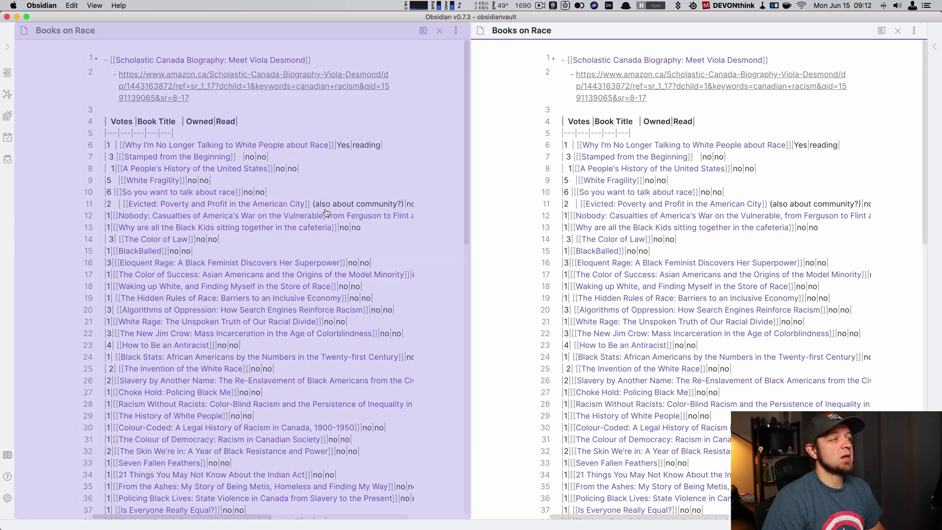
{"action": "left_click", "coordinate": [326, 212]}
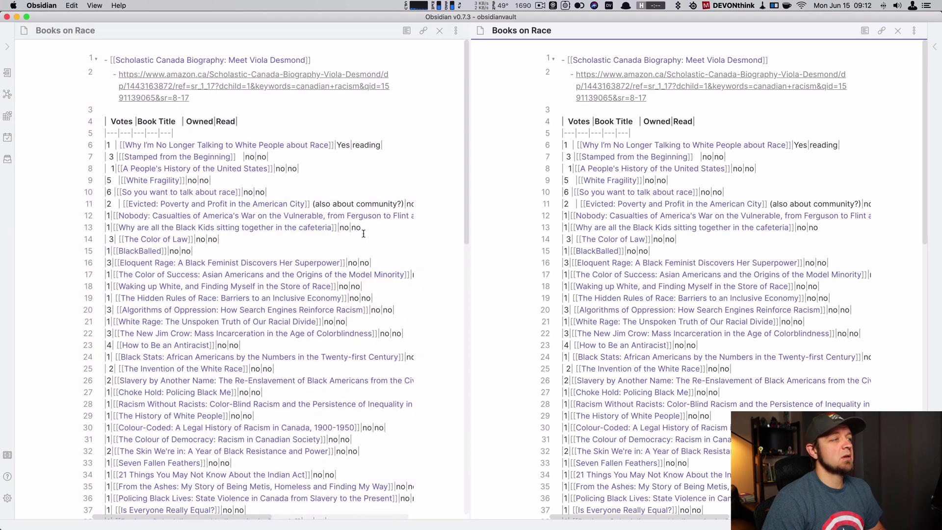
{"action": "left_click", "coordinate": [864, 30]}
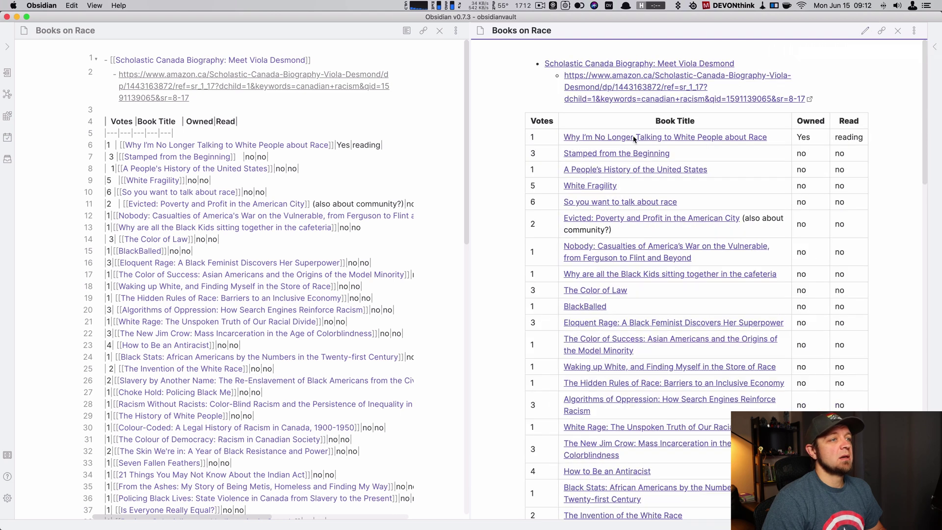
{"action": "scroll", "coordinate": [236, 330], "scroll_direction": "down", "scroll_amount": 10}
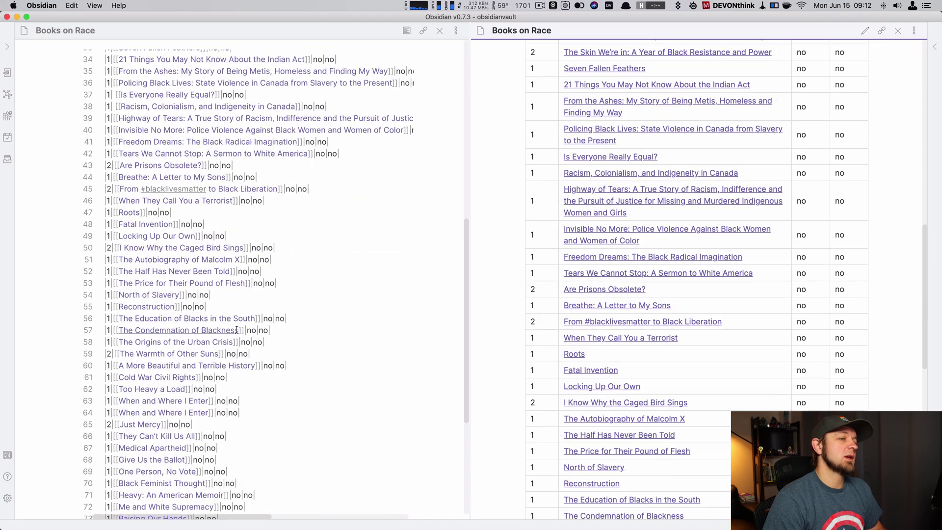
{"action": "scroll", "coordinate": [236, 330], "scroll_direction": "up", "scroll_amount": 10}
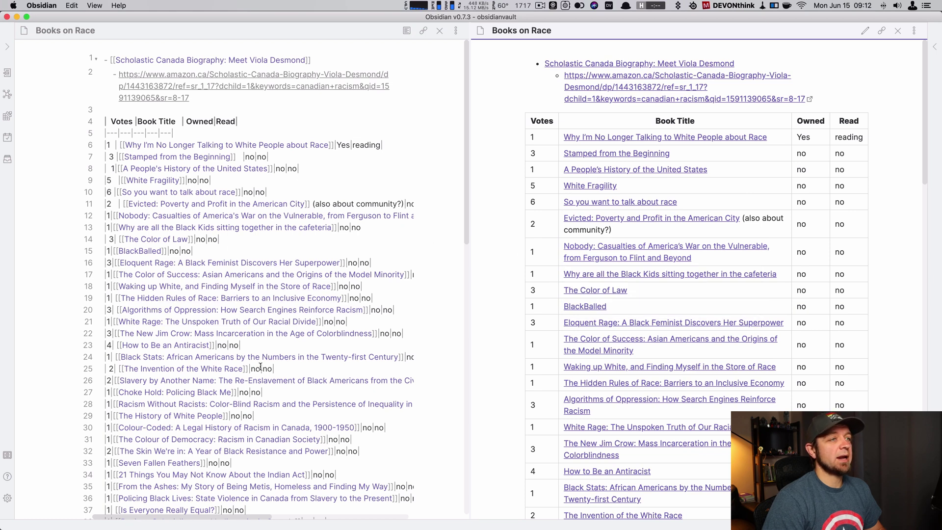
Change the line 6 vote from 1 to 2 so the linked preview updates, then undo it.
{"action": "left_click", "coordinate": [111, 145]}
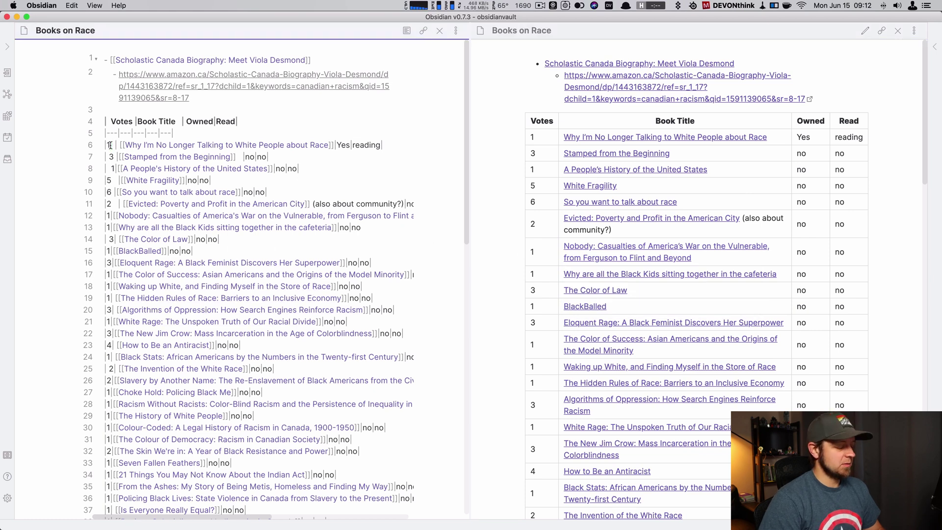
{"action": "key", "text": "BackSpace"}
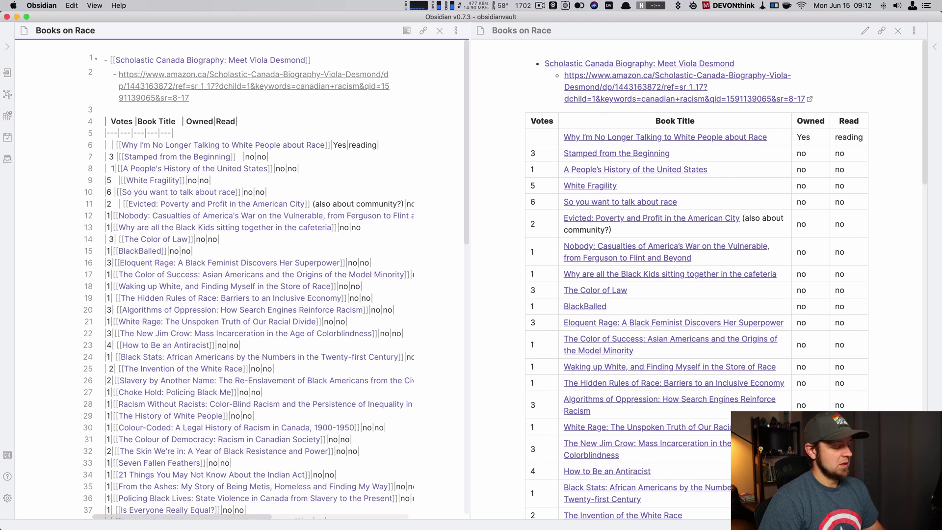
{"action": "type", "text": "2"}
{"action": "key", "text": "super+z"}
{"action": "key", "text": "super+z"}
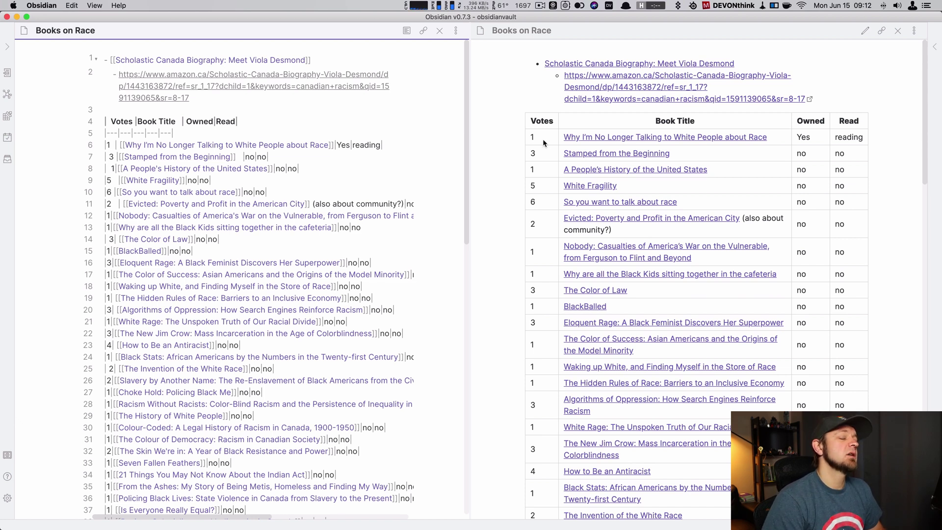
{"action": "key", "text": "super+Tab"}
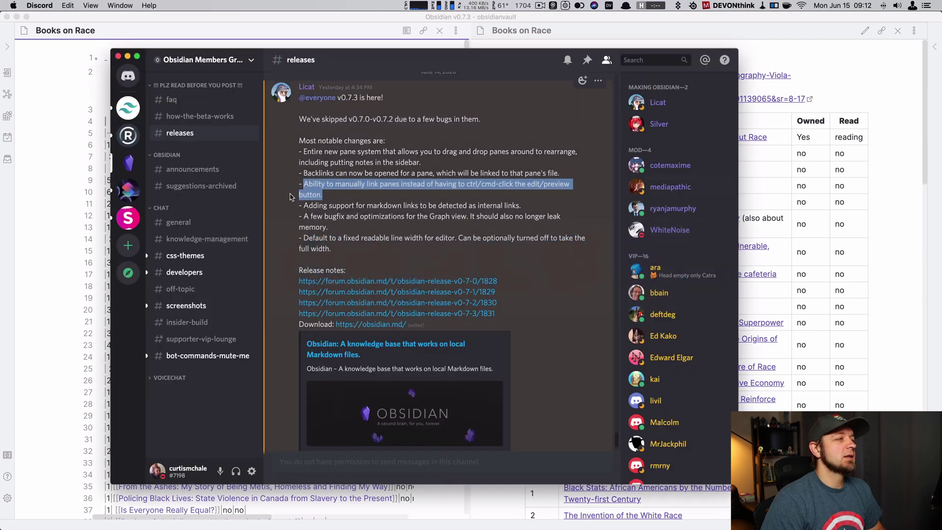
Highlight the drag-and-drop panes bullet in Discord, then expand Obsidian's right sidebar.
{"action": "left_click_drag", "start_coordinate": [301, 153], "coordinate": [427, 167]}
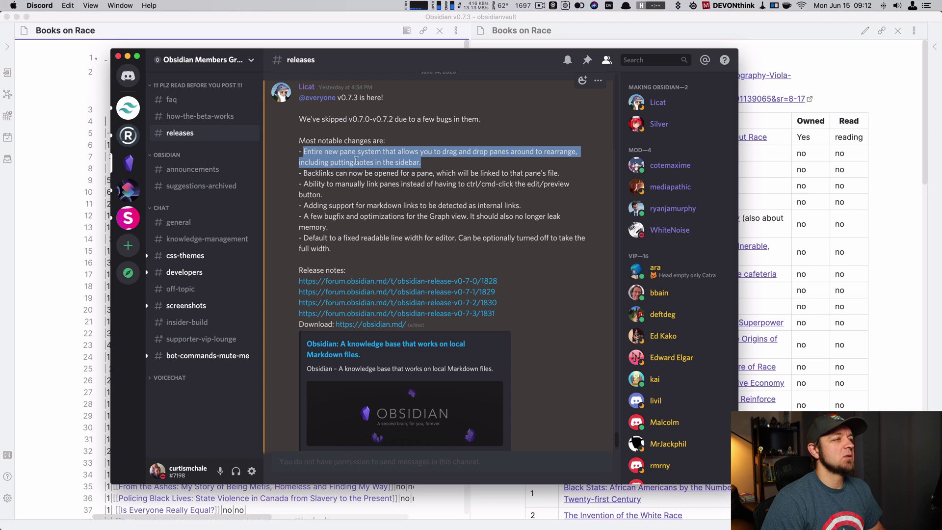
{"action": "left_click", "coordinate": [817, 31]}
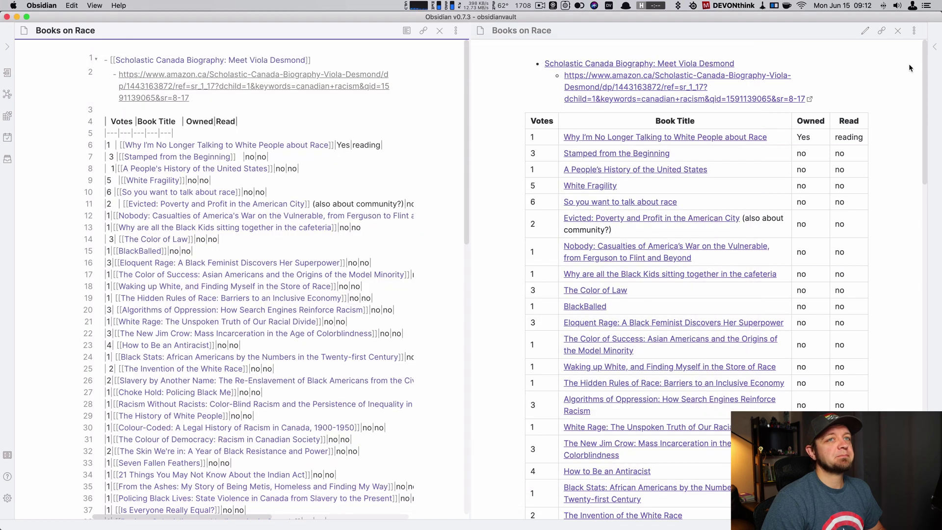
{"action": "left_click", "coordinate": [934, 46]}
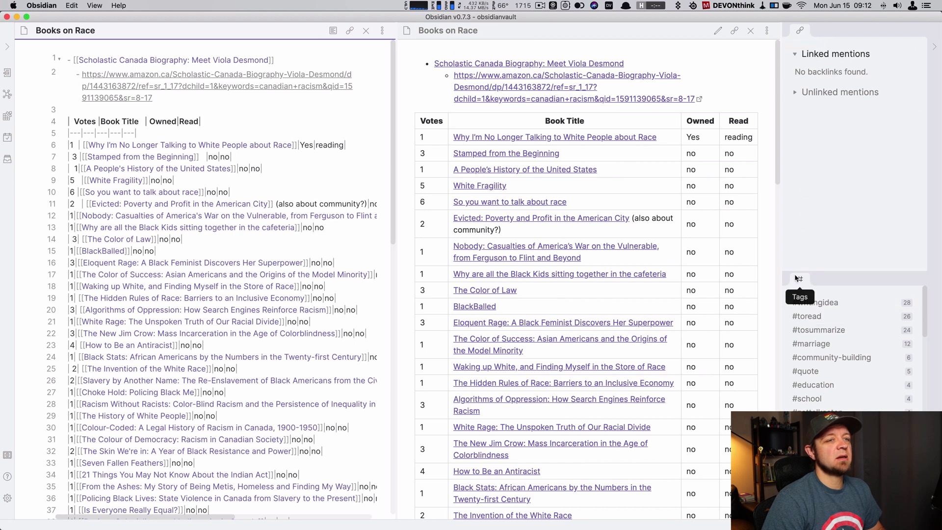
Drag the Backlinks tab around the workspace, finally splitting it into its own pane above Tags.
{"action": "left_click_drag", "start_coordinate": [799, 30], "coordinate": [334, 145]}
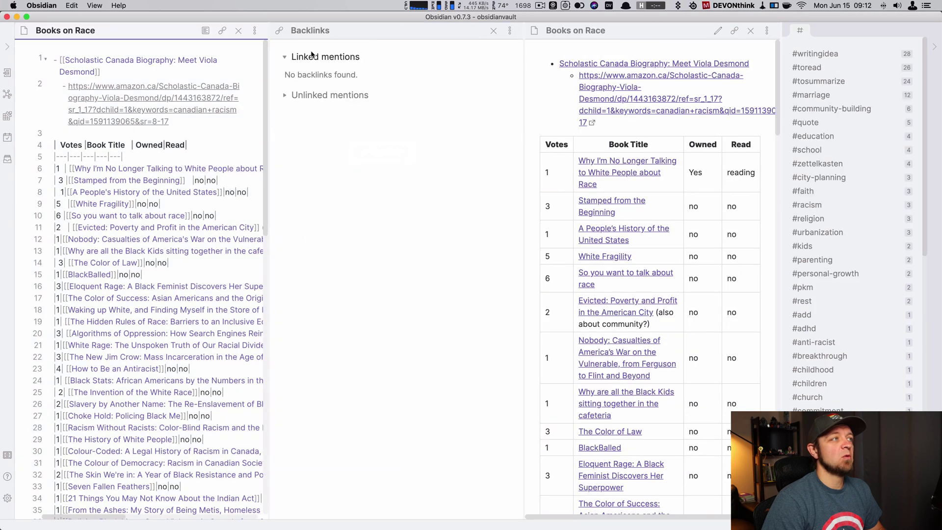
{"action": "left_click_drag", "start_coordinate": [278, 23], "coordinate": [810, 130]}
{"action": "left_click_drag", "start_coordinate": [801, 285], "coordinate": [819, 118]}
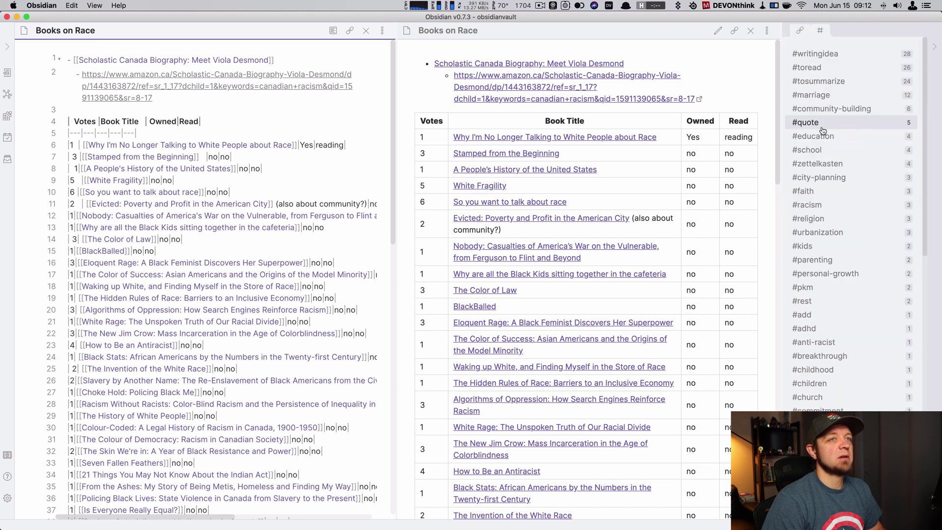
{"action": "left_click", "coordinate": [801, 30]}
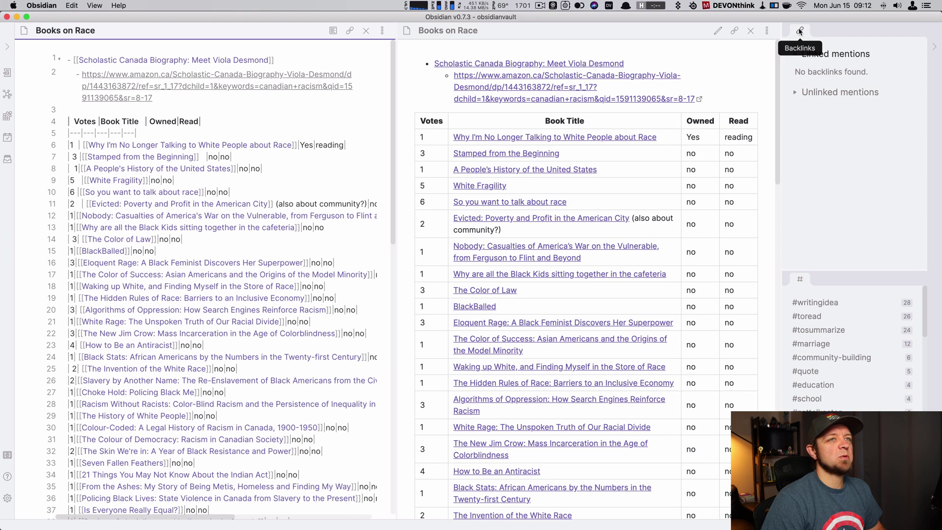
{"action": "left_click_drag", "start_coordinate": [799, 31], "coordinate": [824, 283]}
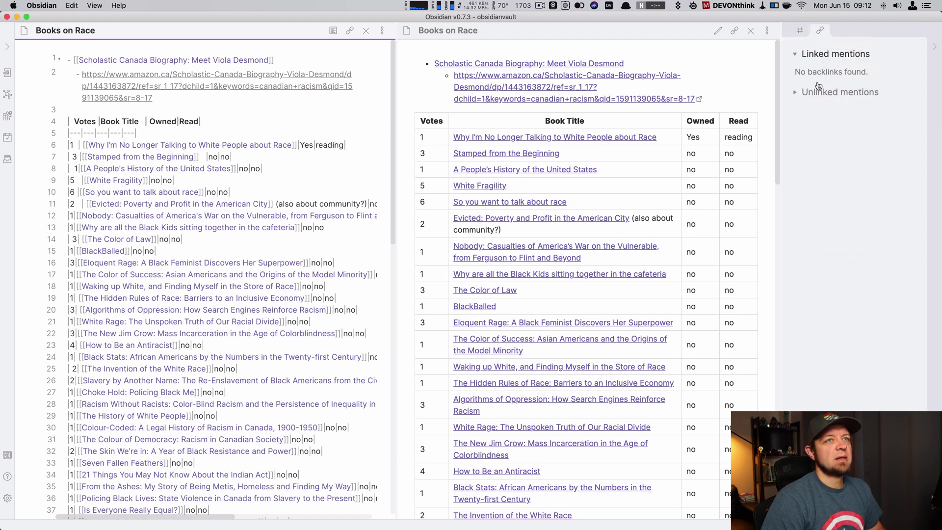
{"action": "left_click_drag", "start_coordinate": [800, 36], "coordinate": [843, 222]}
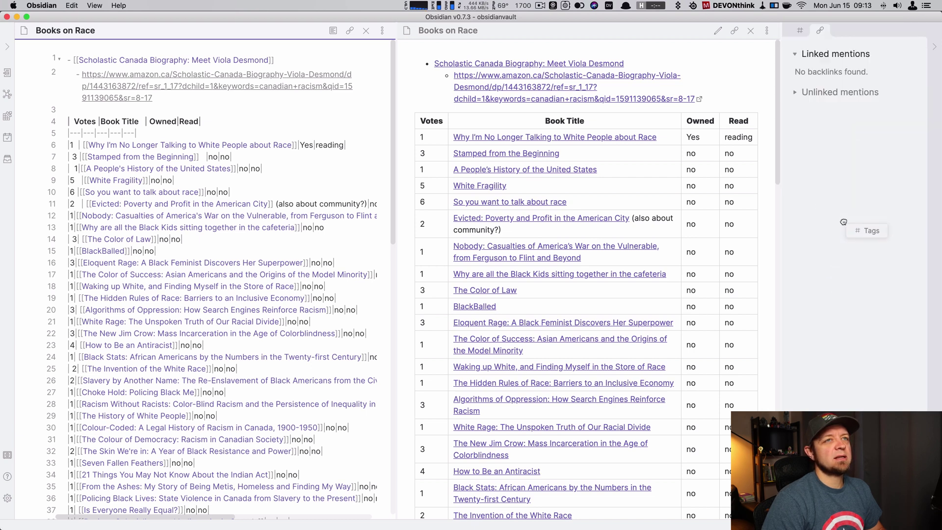
{"action": "left_click", "coordinate": [801, 31]}
{"action": "left_click_drag", "start_coordinate": [815, 33], "coordinate": [814, 68]}
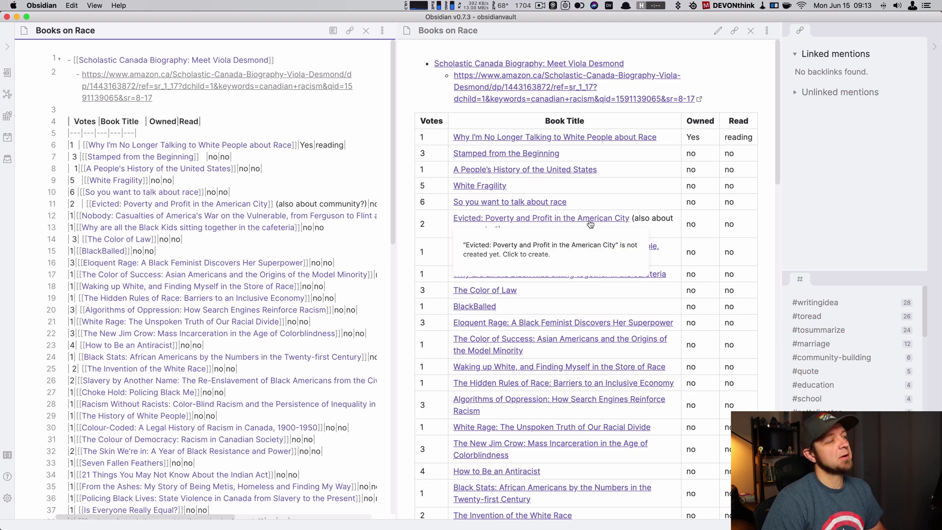
{"action": "key", "text": "super+Tab"}
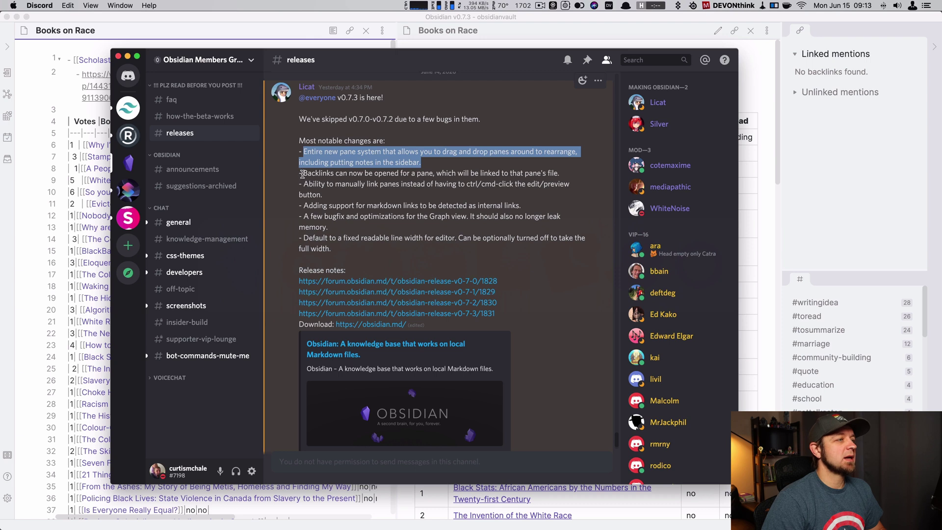
Highlight the open-backlinks bullet in Discord, then open linked backlinks for the Books on Race editor.
{"action": "left_click_drag", "start_coordinate": [304, 172], "coordinate": [564, 176]}
{"action": "key", "text": "super+Tab"}
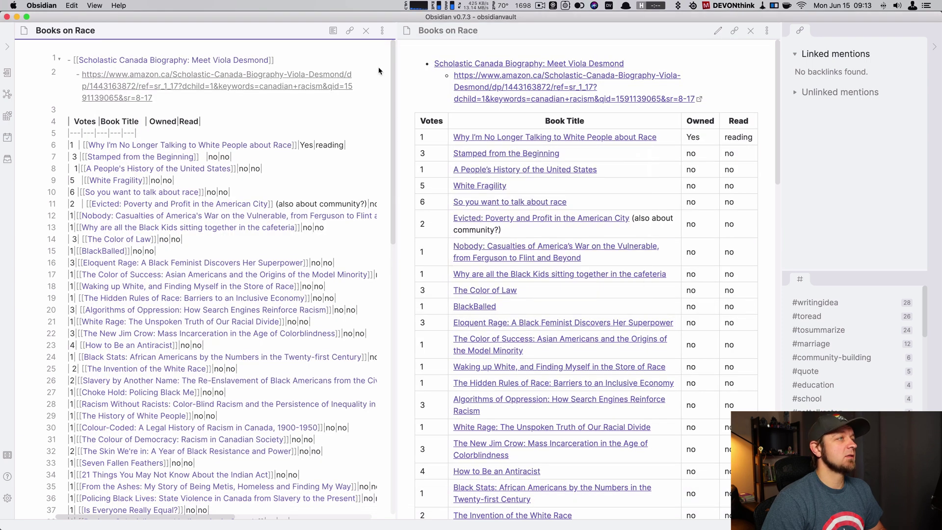
{"action": "left_click", "coordinate": [382, 30]}
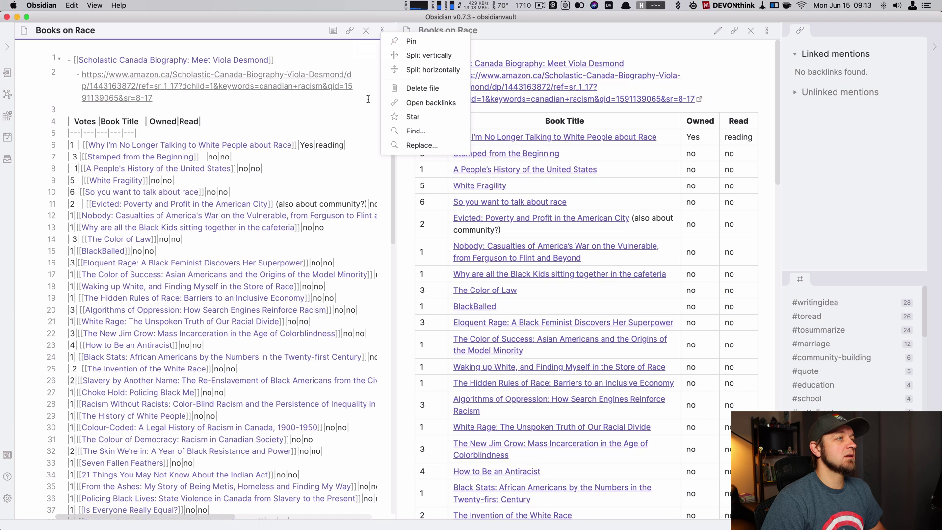
{"action": "left_click", "coordinate": [427, 103]}
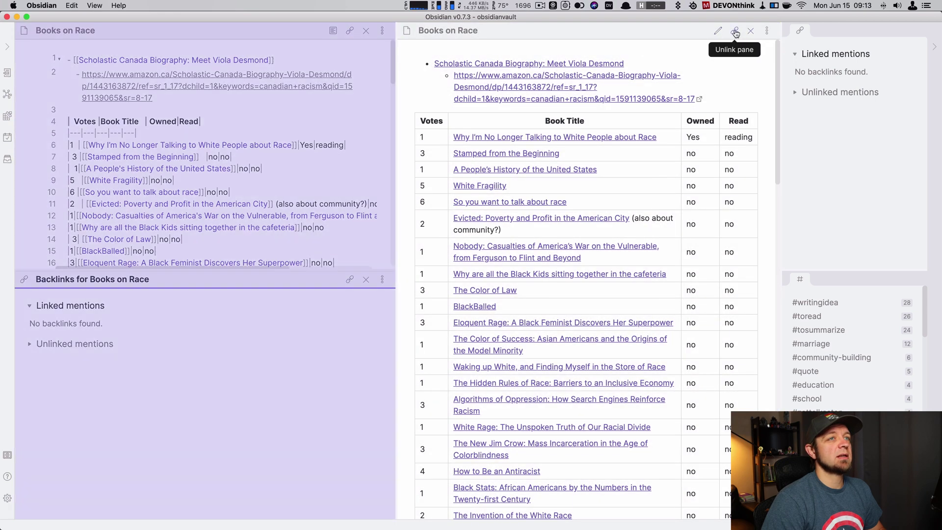
Unlink the Books on Race preview pane and split the backlinks pane vertically.
{"action": "left_click", "coordinate": [736, 32]}
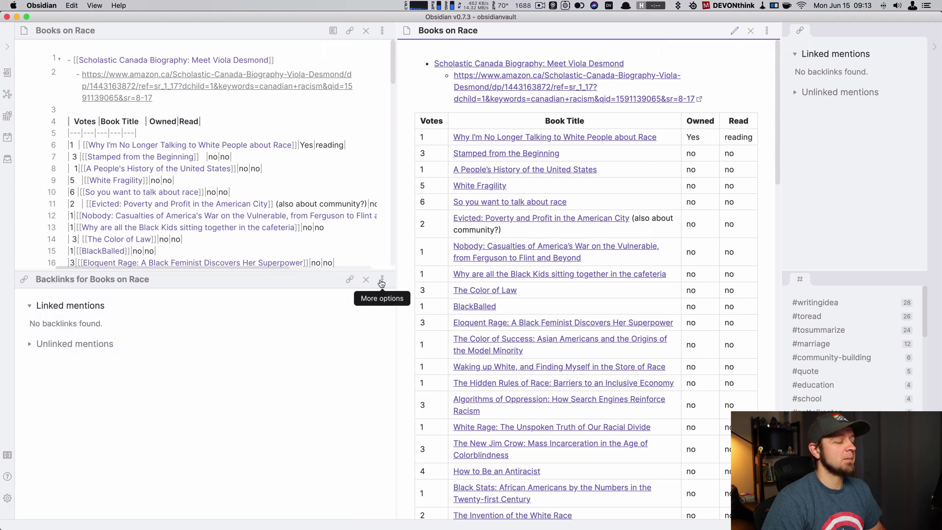
{"action": "left_click", "coordinate": [382, 279]}
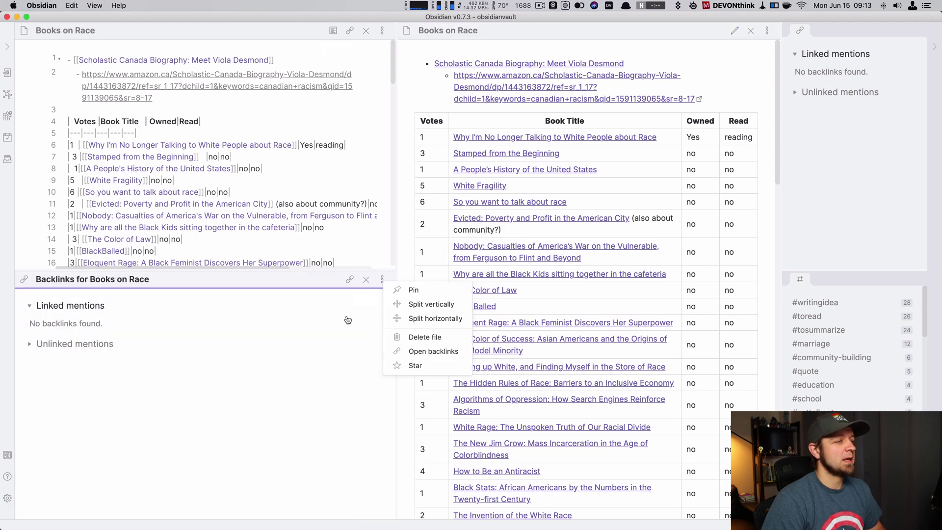
{"action": "left_click", "coordinate": [412, 303]}
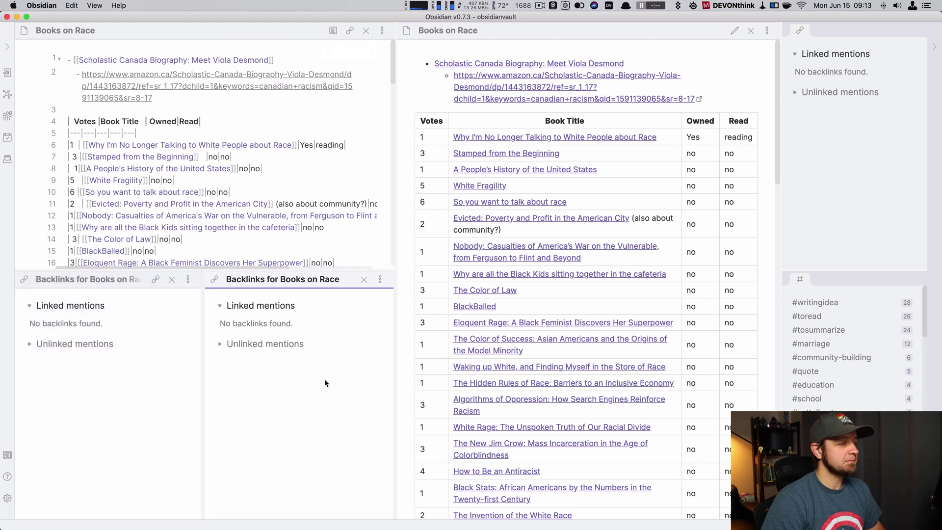
{"action": "key", "text": "cmd+o"}
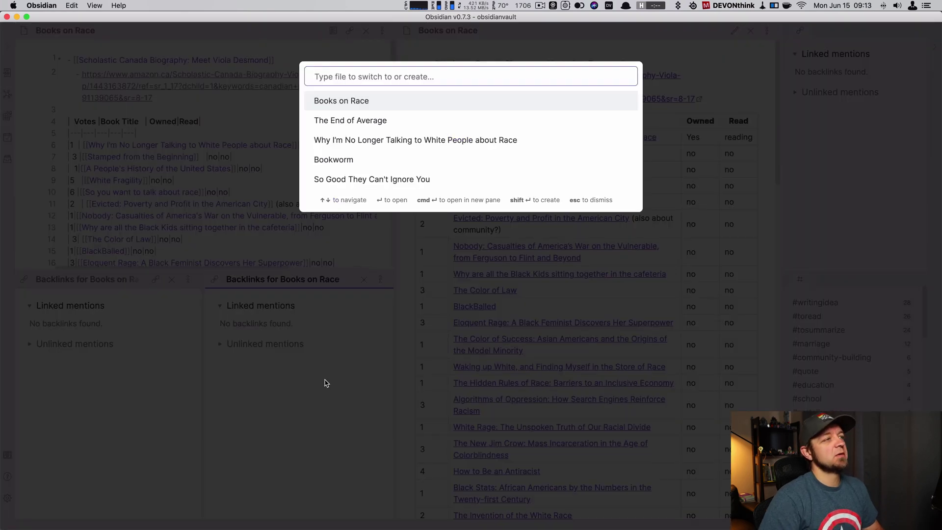
Load The End of Average into the linked pane, hide the right sidebar, and open split backlinks for the preview.
{"action": "key", "text": "Return"}
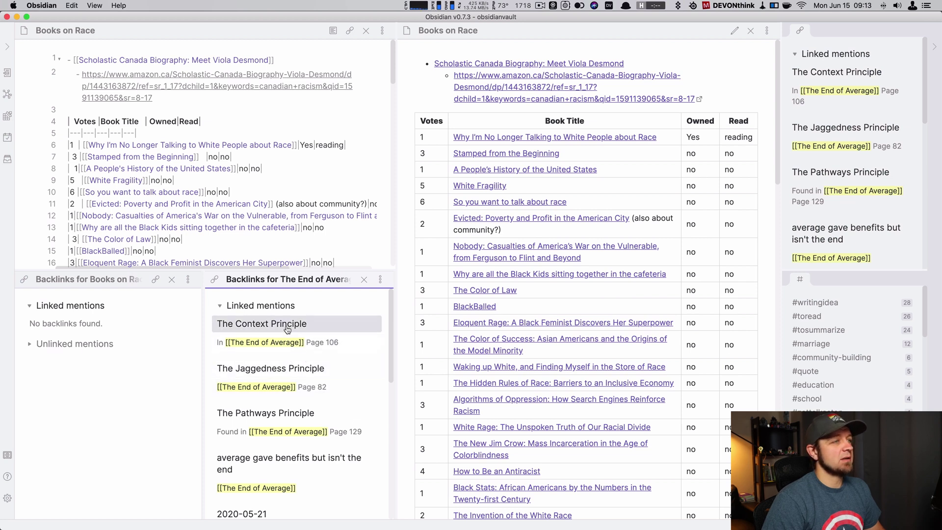
{"action": "left_click", "coordinate": [752, 106]}
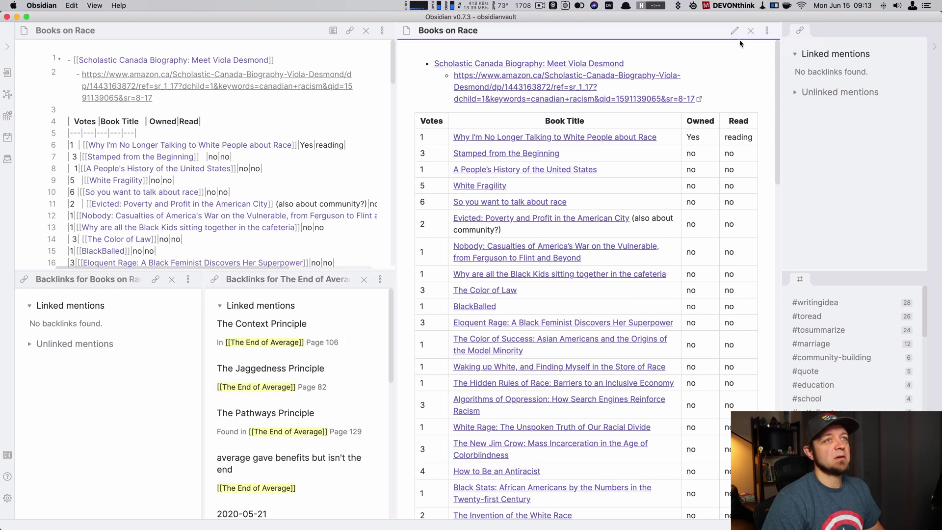
{"action": "left_click", "coordinate": [937, 49]}
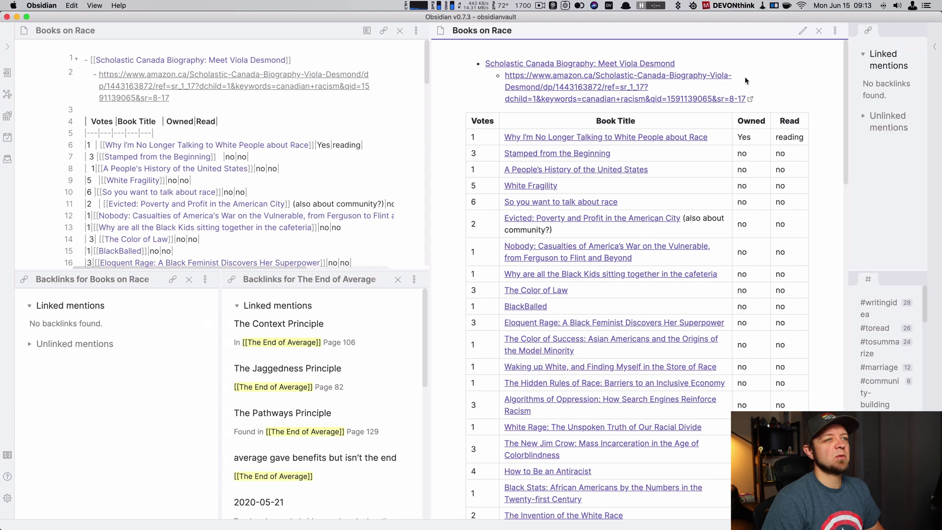
{"action": "left_click", "coordinate": [914, 31]}
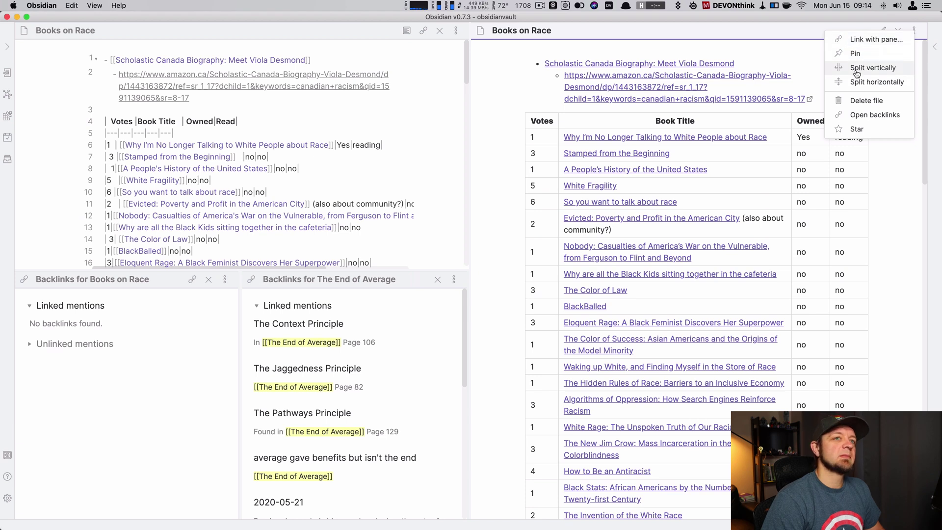
{"action": "left_click", "coordinate": [859, 115]}
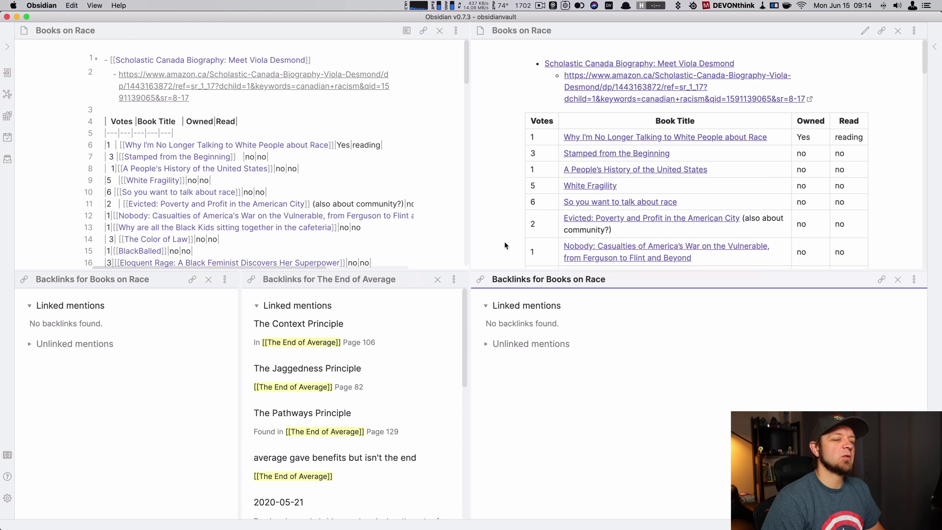
{"action": "left_click", "coordinate": [914, 279]}
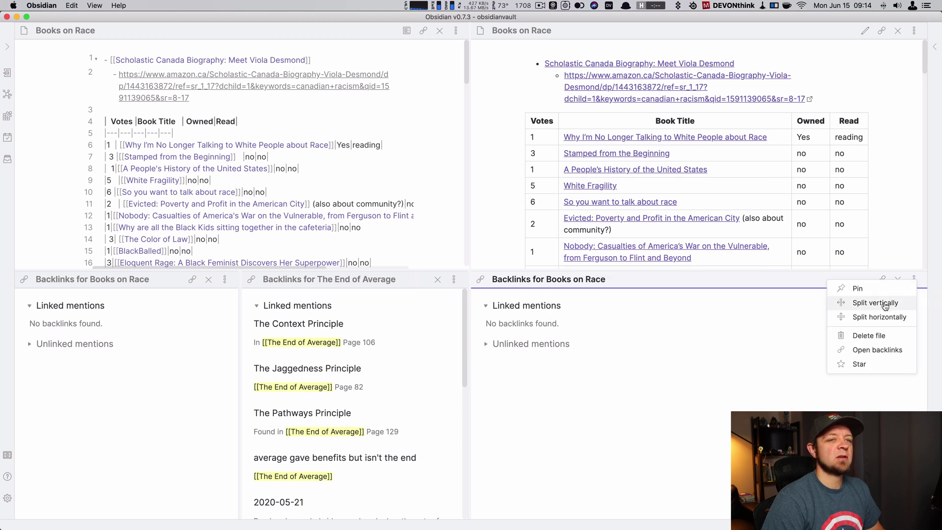
{"action": "left_click", "coordinate": [885, 304]}
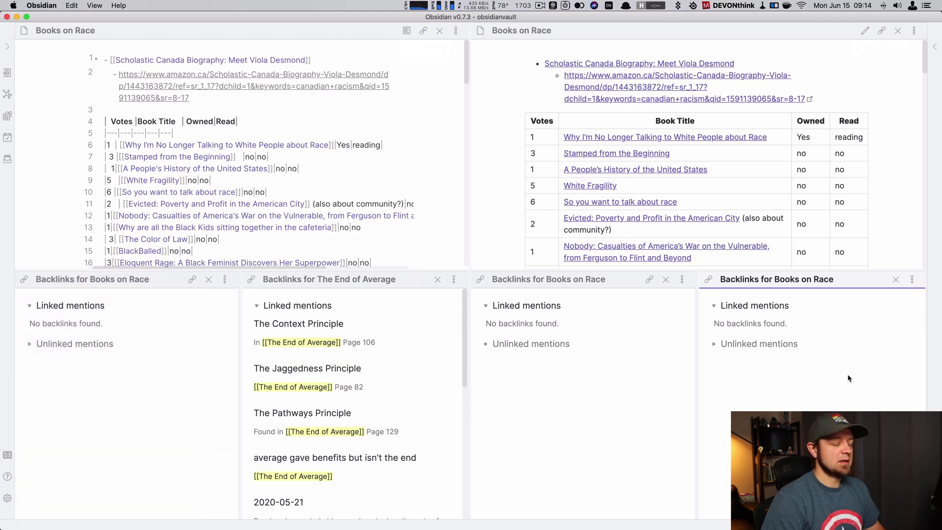
Load Why I'm No Longer Talking, then So Good They Can't Ignore You, via the quick switcher.
{"action": "key", "text": "super+o"}
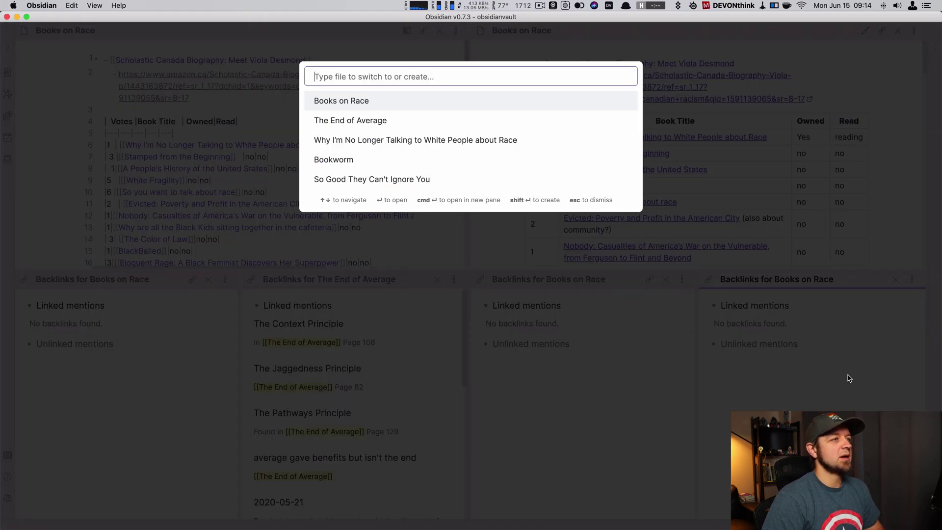
{"action": "key", "text": "Down"}
{"action": "key", "text": "Down"}
{"action": "key", "text": "Return"}
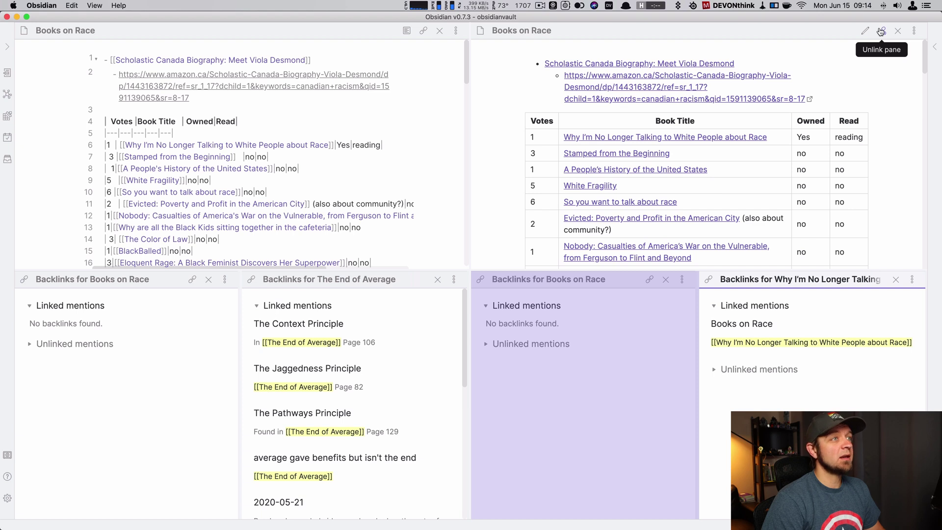
{"action": "key", "text": "super+o"}
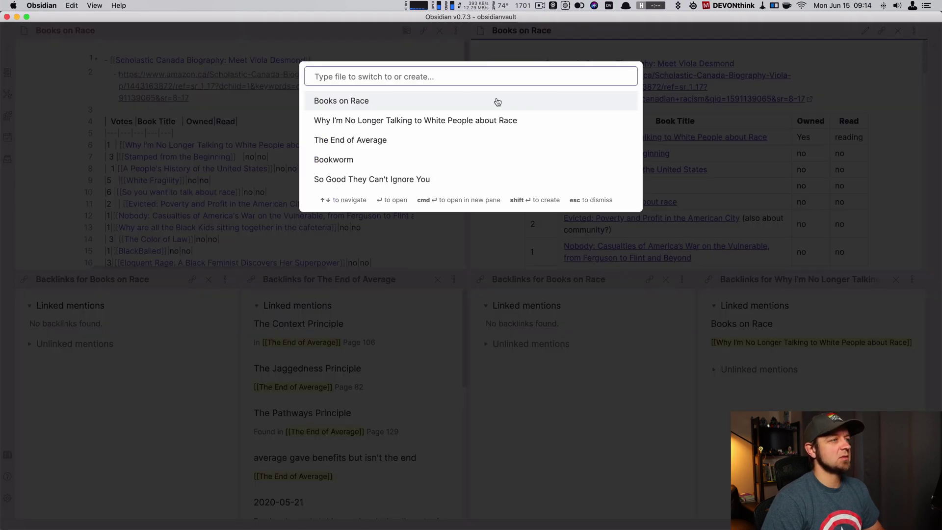
{"action": "key", "text": "Down"}
{"action": "key", "text": "Down"}
{"action": "key", "text": "Down"}
{"action": "key", "text": "Down"}
{"action": "key", "text": "Return"}
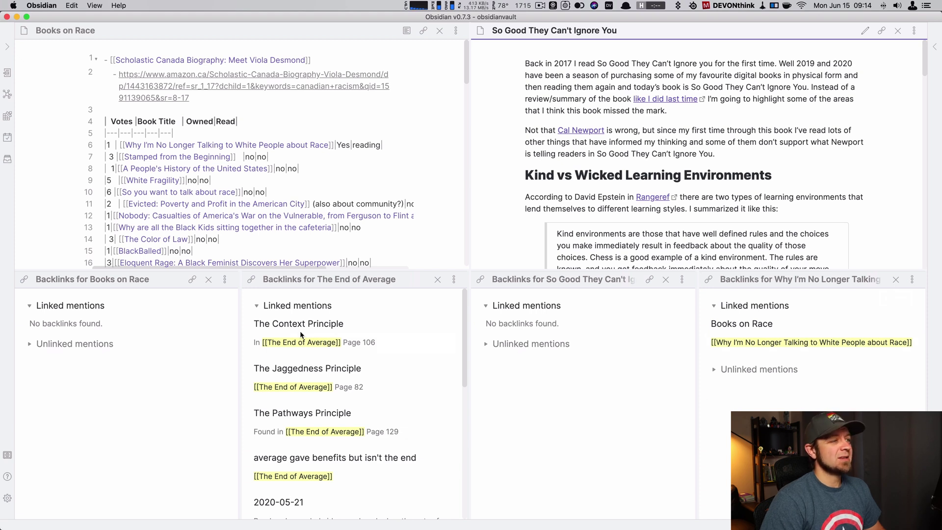
Stack The End of Average backlinks above Books on Race's, then close all four backlinks panes.
{"action": "left_click_drag", "start_coordinate": [251, 279], "coordinate": [78, 317]}
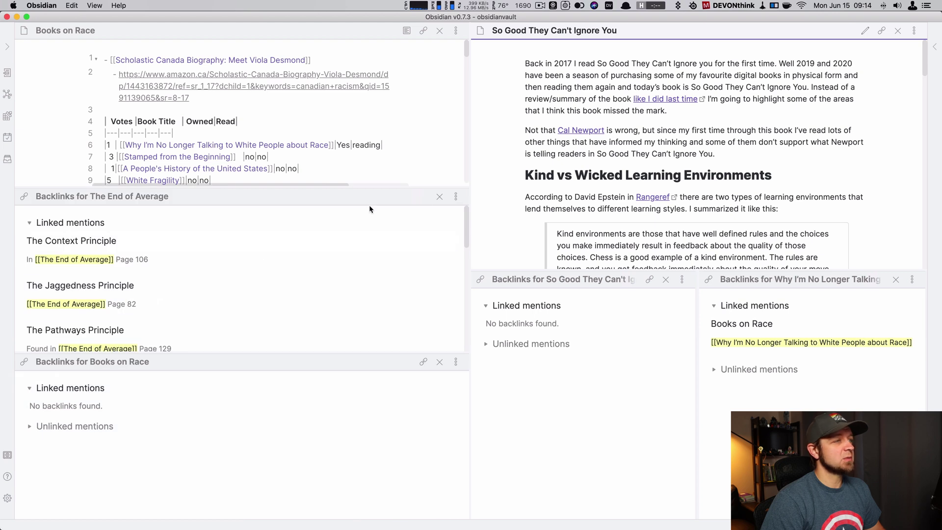
{"action": "left_click", "coordinate": [440, 197]}
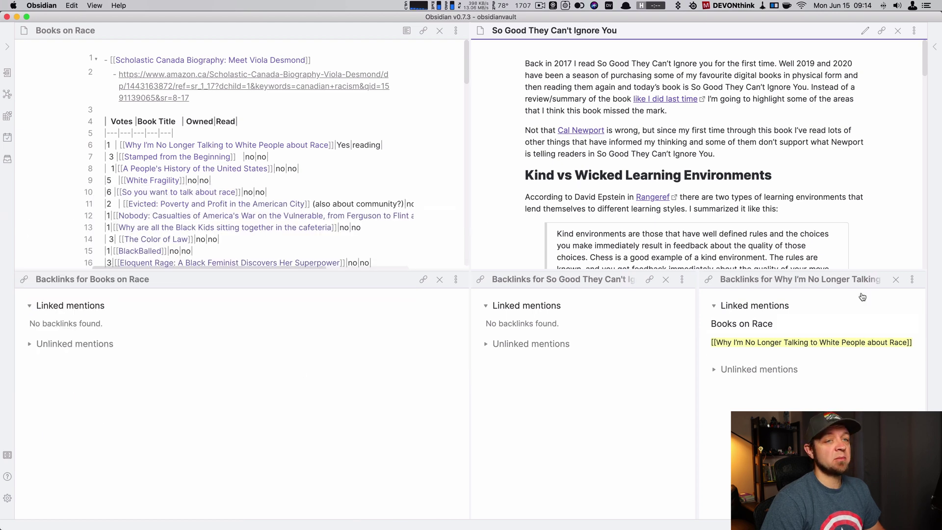
{"action": "left_click", "coordinate": [897, 281]}
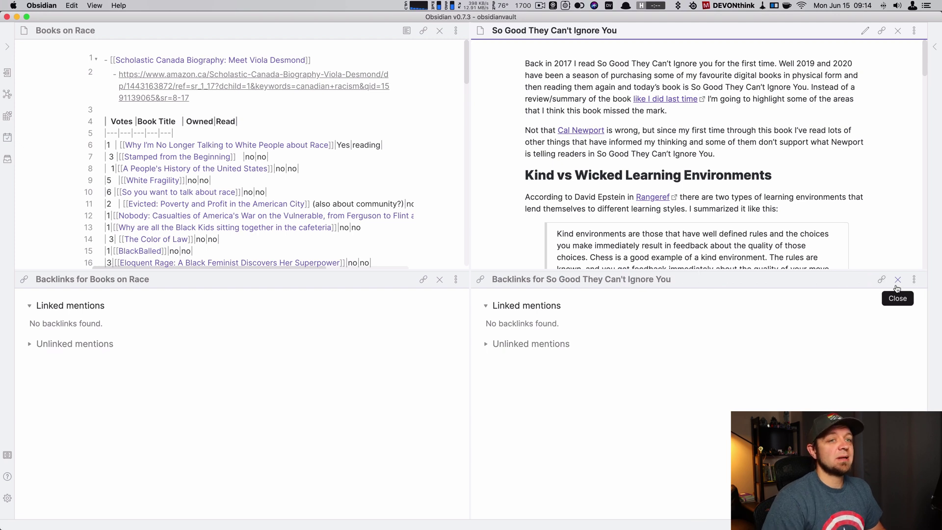
{"action": "left_click", "coordinate": [898, 280]}
{"action": "left_click", "coordinate": [440, 279]}
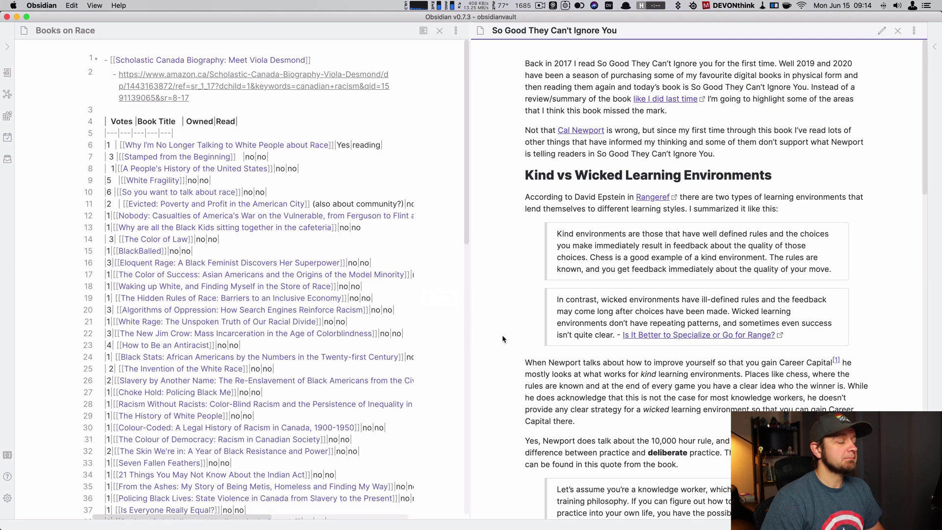
{"action": "key", "text": "super+Tab"}
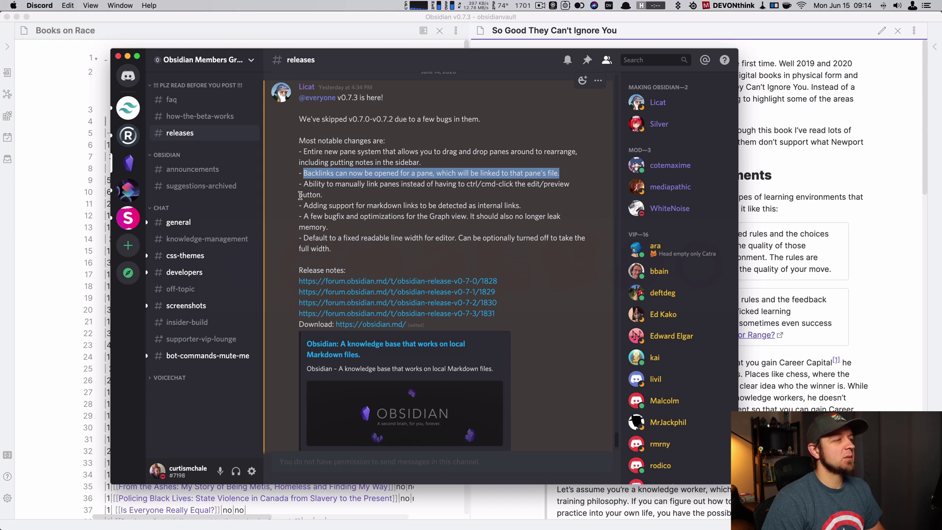
{"action": "left_click_drag", "start_coordinate": [305, 216], "coordinate": [346, 232]}
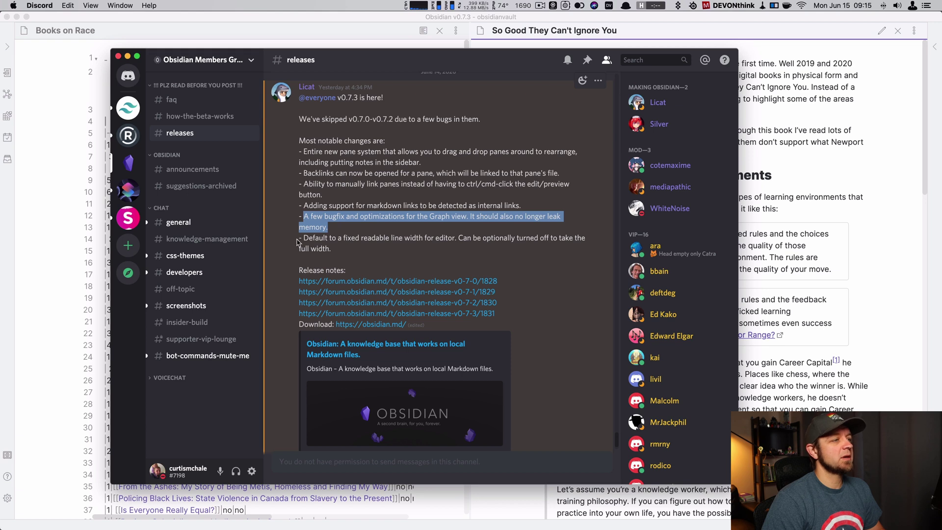
{"action": "key", "text": "cmd+Tab"}
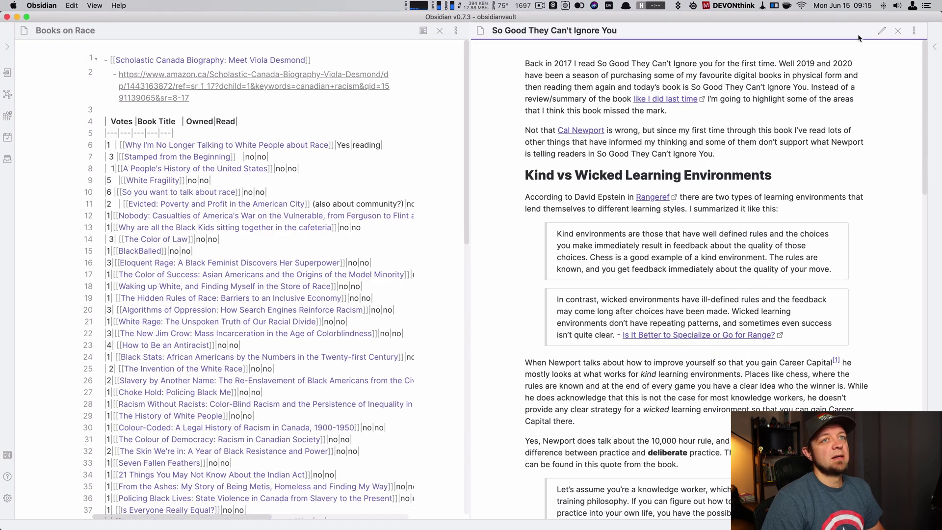
{"action": "left_click", "coordinate": [898, 31]}
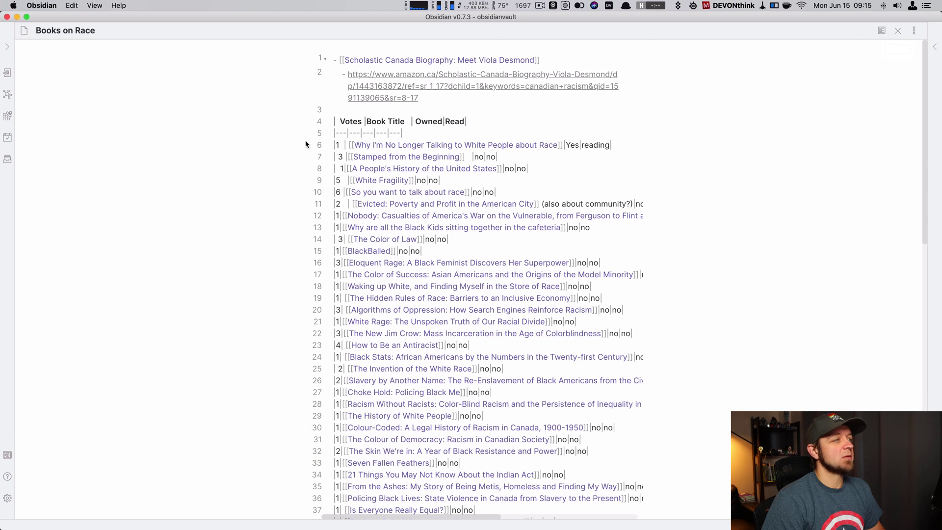
Select row 6 of the Books on Race table, then open and dismiss the file switcher.
{"action": "left_click_drag", "start_coordinate": [333, 146], "coordinate": [634, 149]}
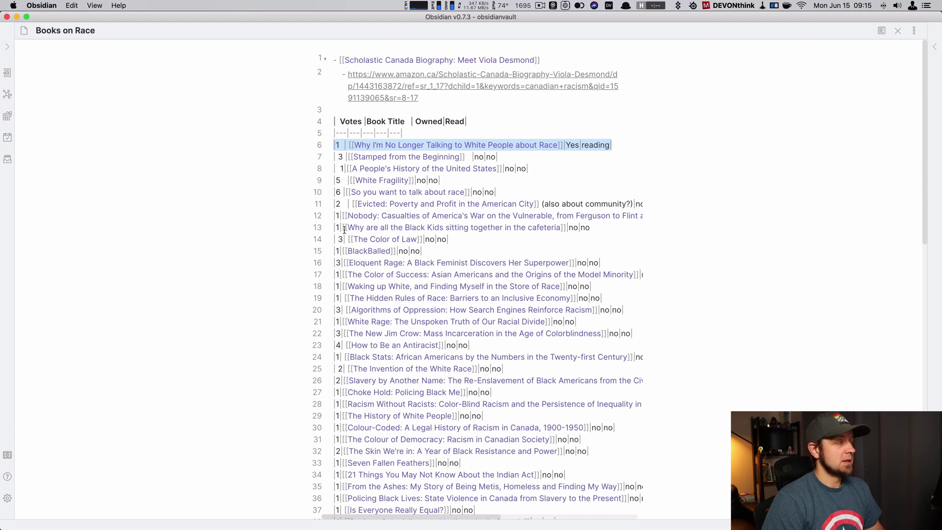
{"action": "key", "text": "super+o"}
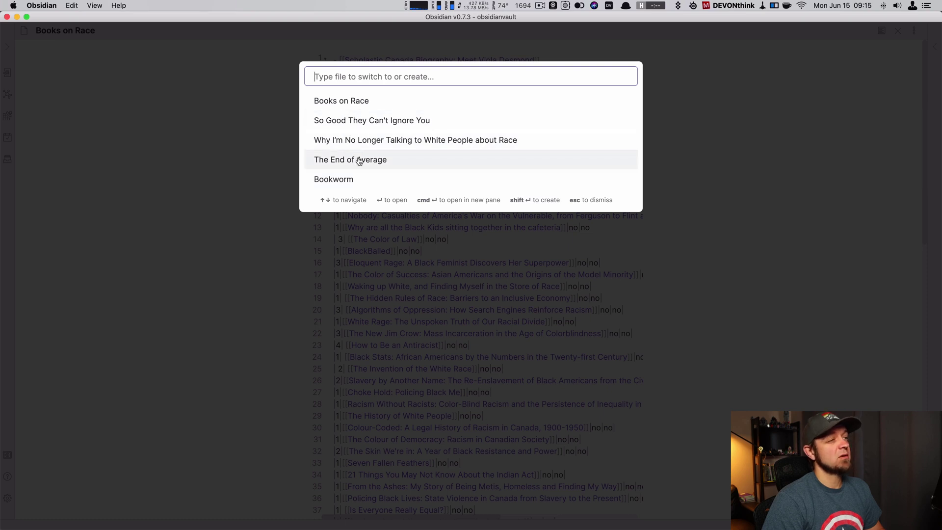
{"action": "type", "text": "0"}
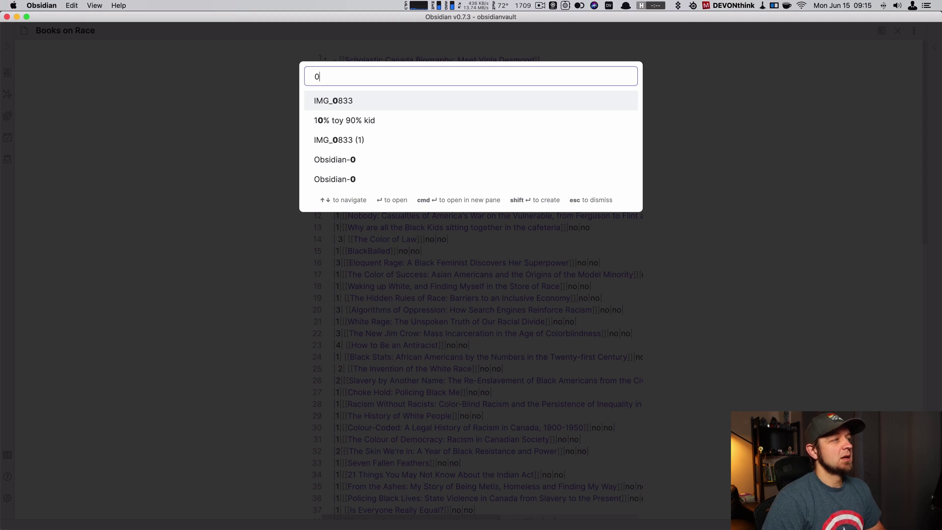
{"action": "key", "text": "BackSpace"}
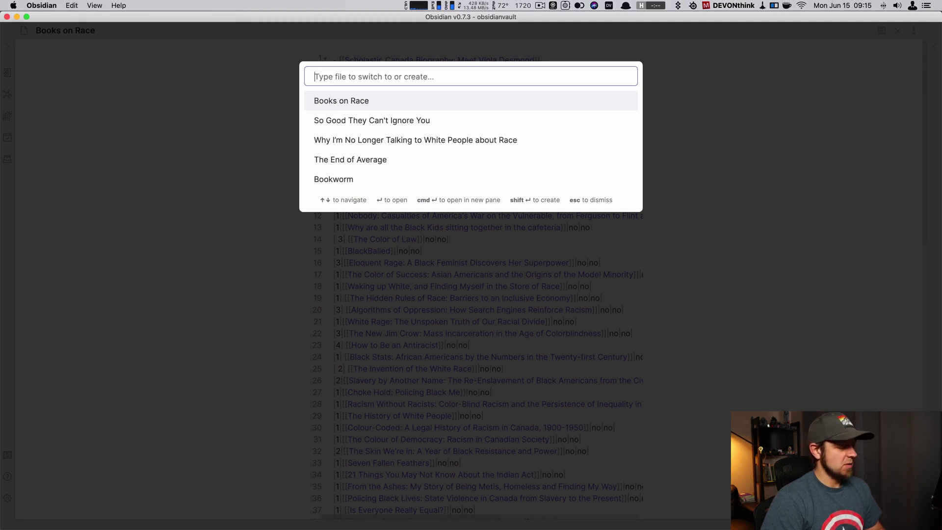
{"action": "key", "text": "Escape"}
Open the 2020-06-12 daily note and collapse the file explorer to show its fixed readable width.
{"action": "left_click", "coordinate": [4, 47]}
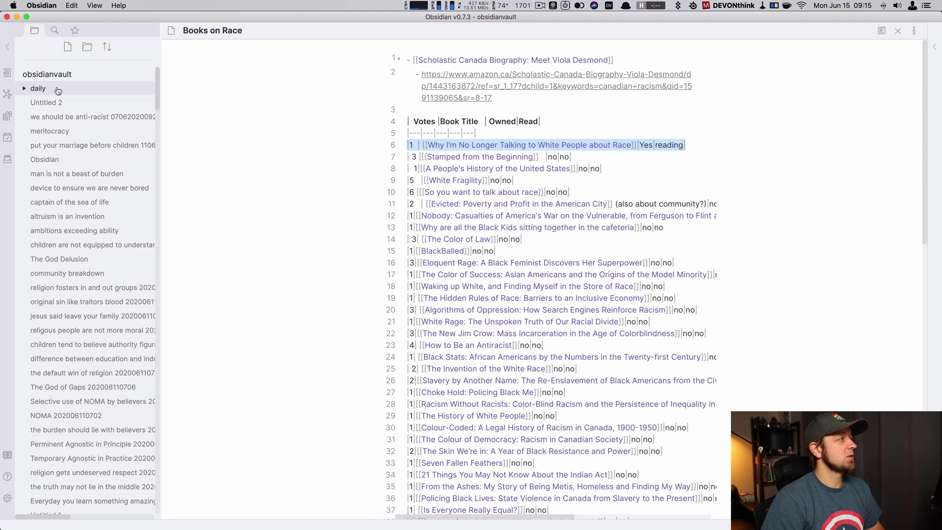
{"action": "left_click", "coordinate": [41, 101]}
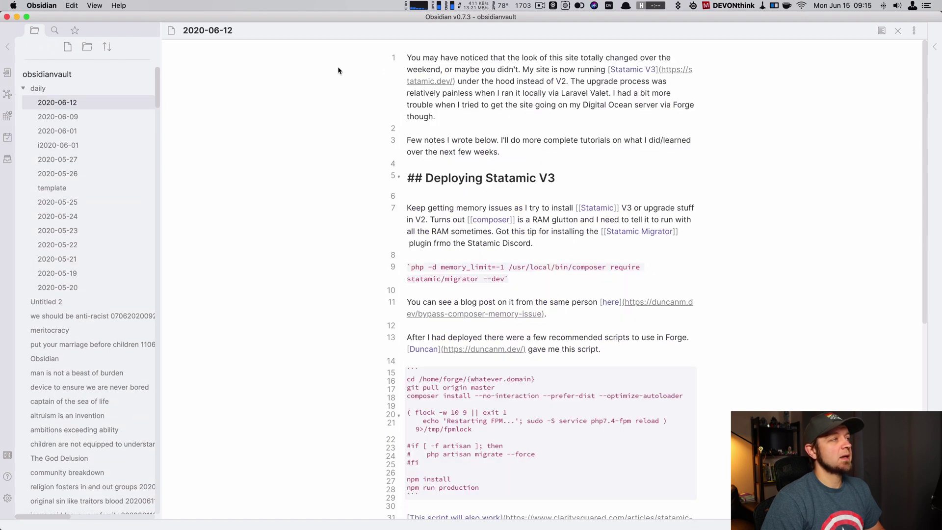
{"action": "left_click", "coordinate": [7, 46]}
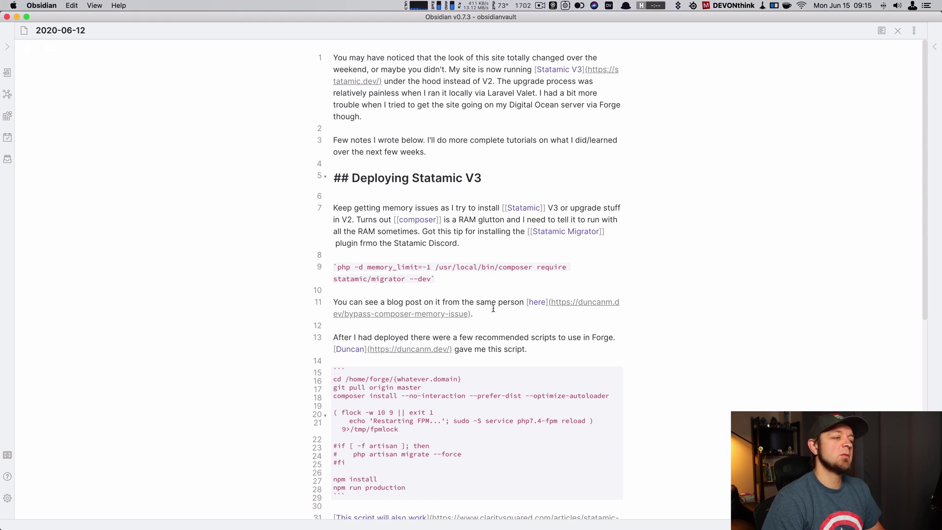
{"action": "scroll", "coordinate": [493, 308], "scroll_direction": "down", "scroll_amount": 10}
{"action": "scroll", "coordinate": [443, 333], "scroll_direction": "up", "scroll_amount": 10}
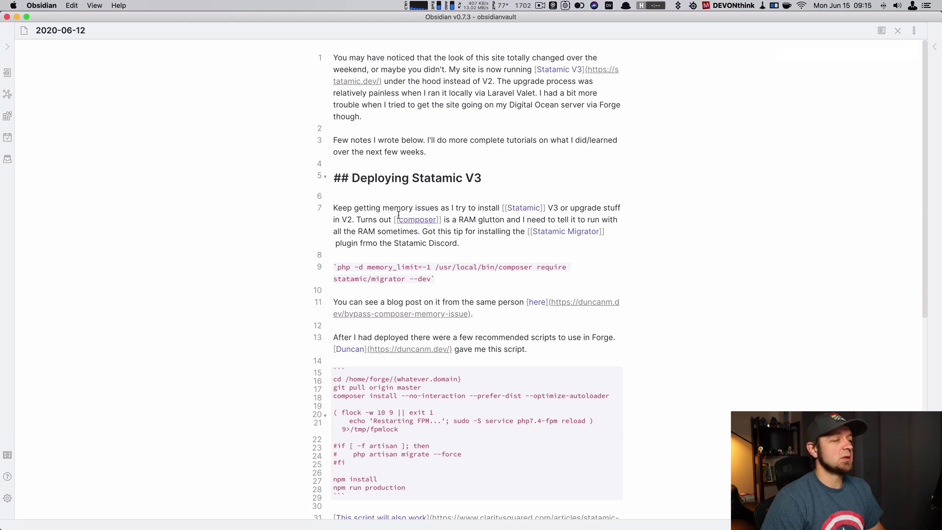
Highlight the readable line width bullet in Discord's release notes, then return to Obsidian.
{"action": "key", "text": "super+Tab"}
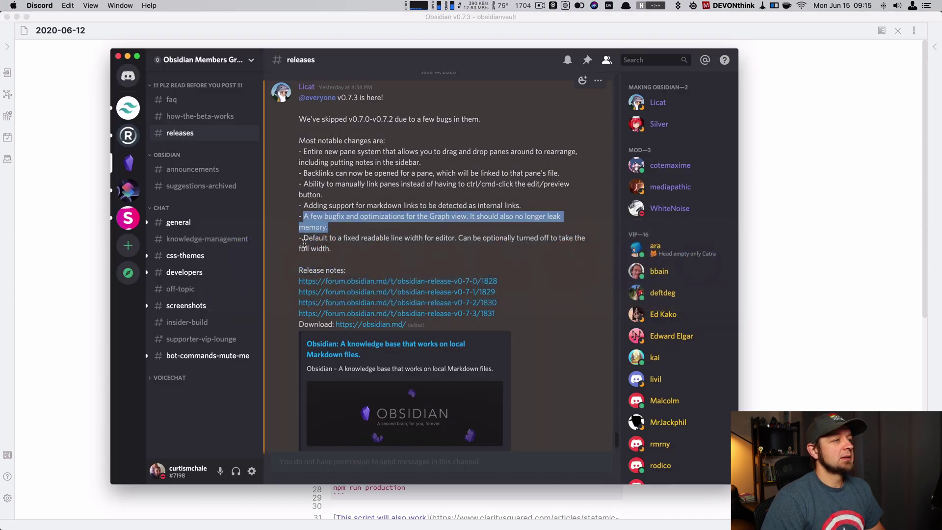
{"action": "left_click_drag", "start_coordinate": [304, 238], "coordinate": [337, 255]}
{"action": "left_click", "coordinate": [794, 253]}
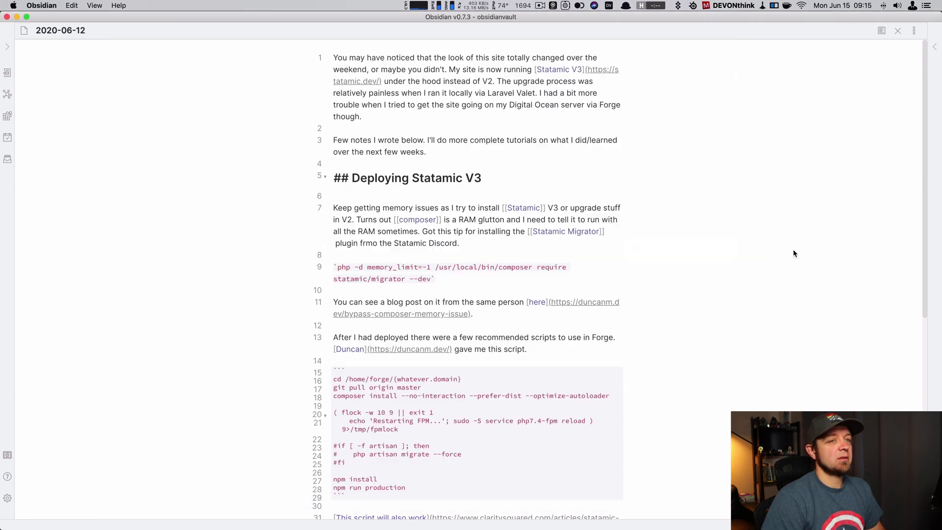
Open the vault's graph view and pan and zoom across its nodes.
{"action": "left_click", "coordinate": [8, 94]}
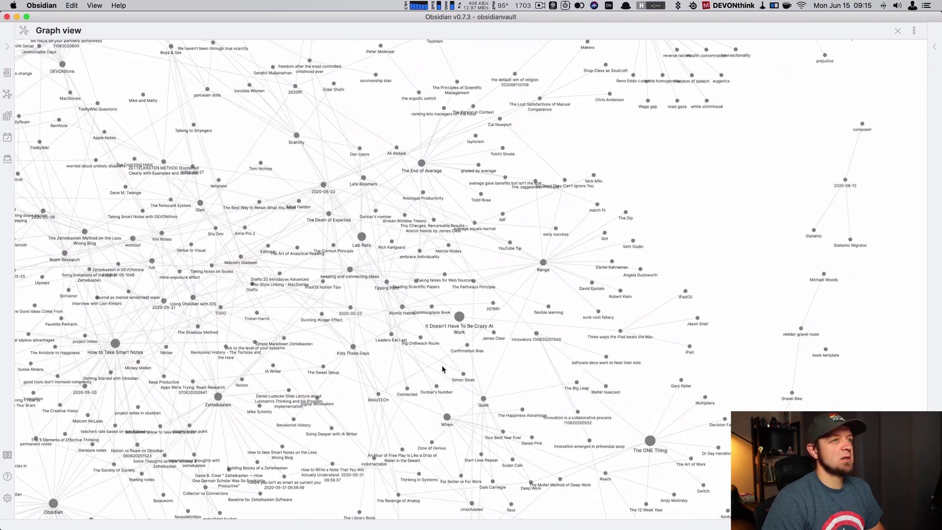
{"action": "left_click_drag", "start_coordinate": [689, 148], "coordinate": [646, 426]}
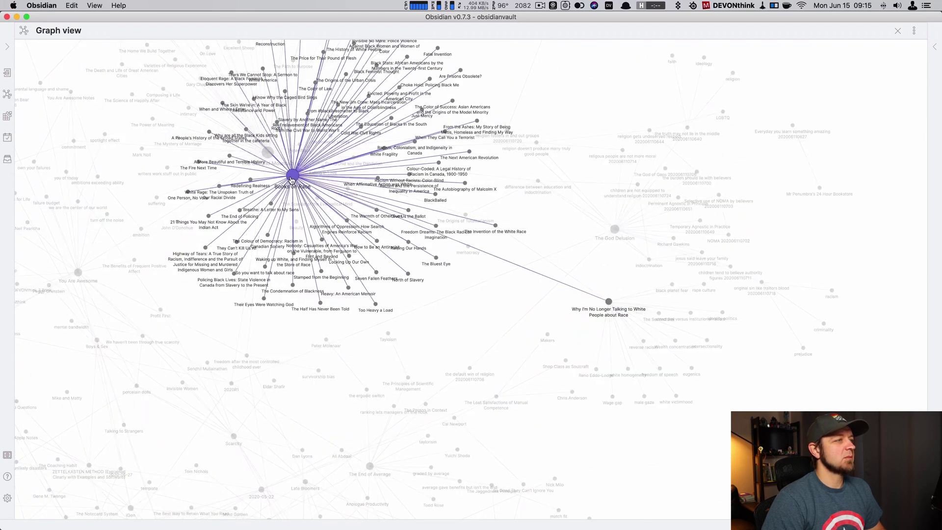
{"action": "scroll", "coordinate": [452, 263], "scroll_direction": "down", "scroll_amount": 5}
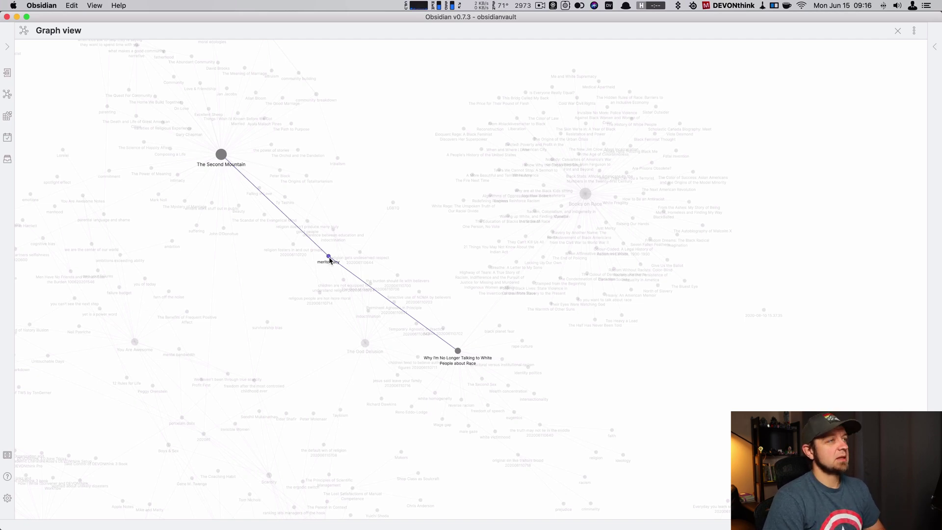
Launch TiddlyDesktop from the Alfred launcher by searching 'tidd'.
{"action": "key", "text": "alt+space"}
{"action": "type", "text": "tidd"}
{"action": "key", "text": "Return"}
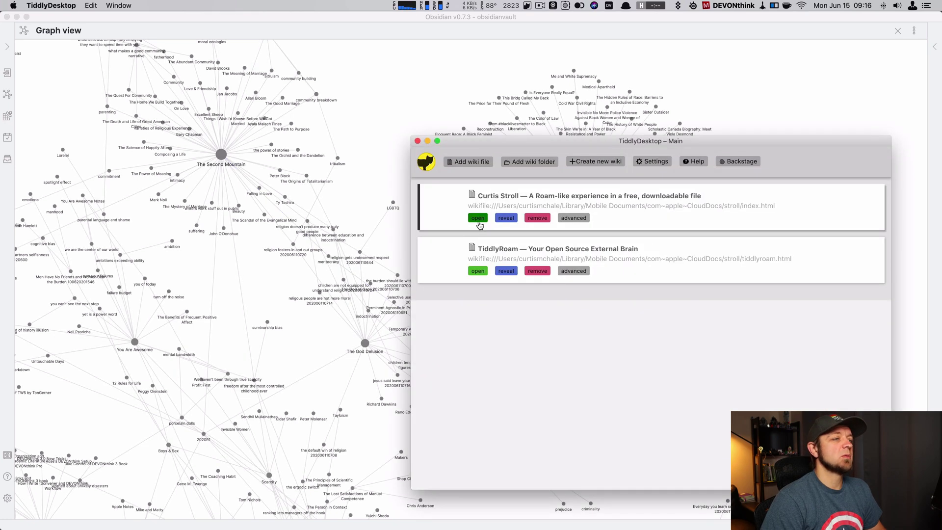
Open the Curtis Stroll wiki, set its map to 2-step neighbourhood distance, and pan around it.
{"action": "left_click", "coordinate": [478, 218]}
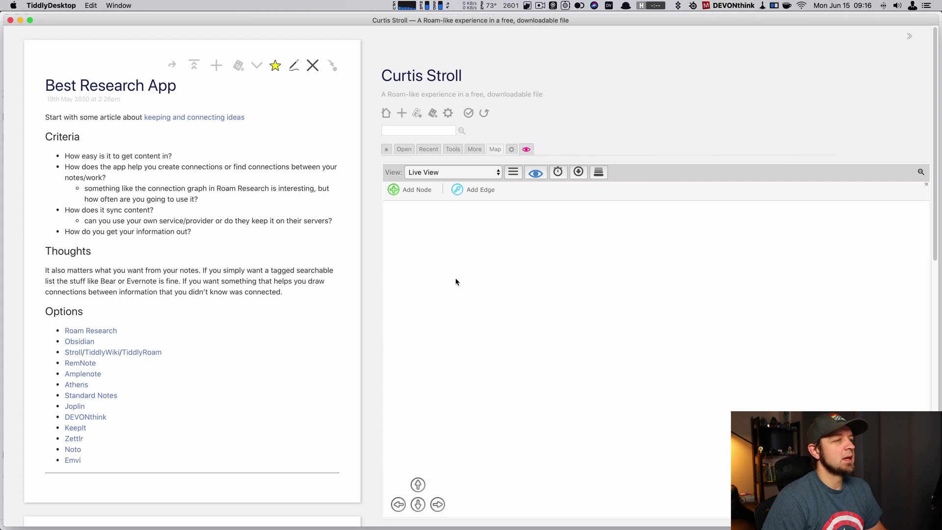
{"action": "left_click", "coordinate": [540, 176]}
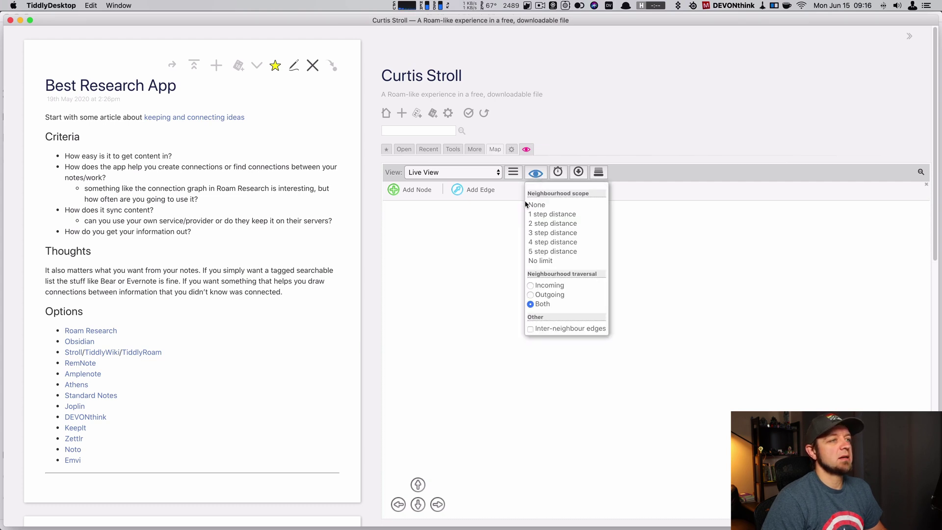
{"action": "left_click", "coordinate": [534, 224]}
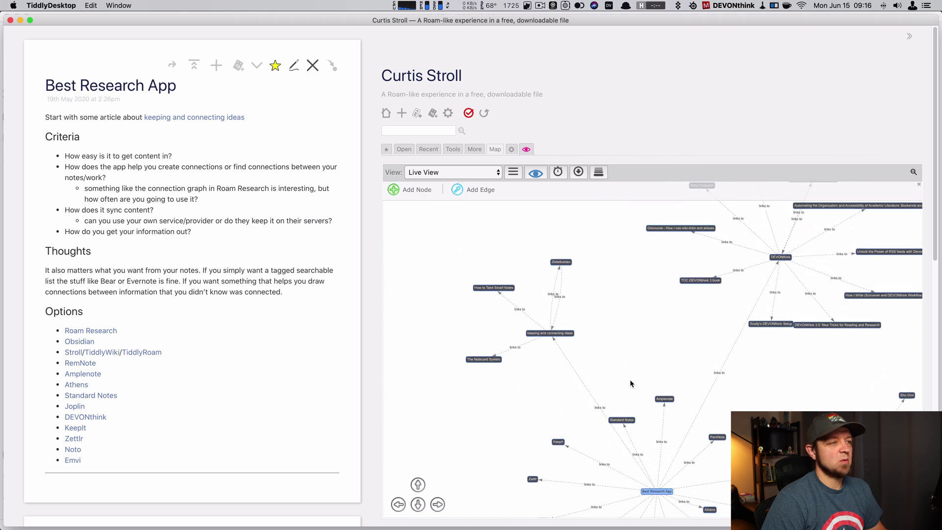
{"action": "left_click", "coordinate": [535, 173]}
{"action": "left_click", "coordinate": [548, 227]}
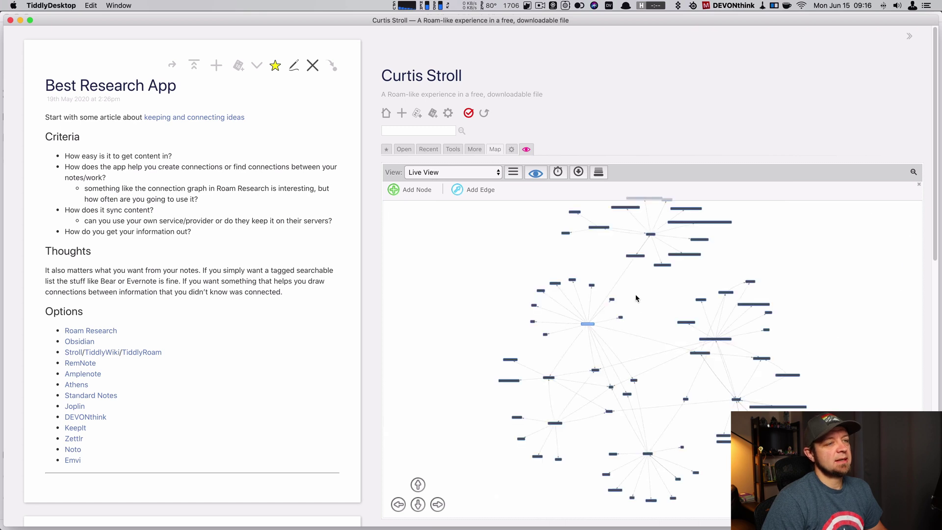
{"action": "scroll", "coordinate": [620, 298], "scroll_direction": "up", "scroll_amount": 5}
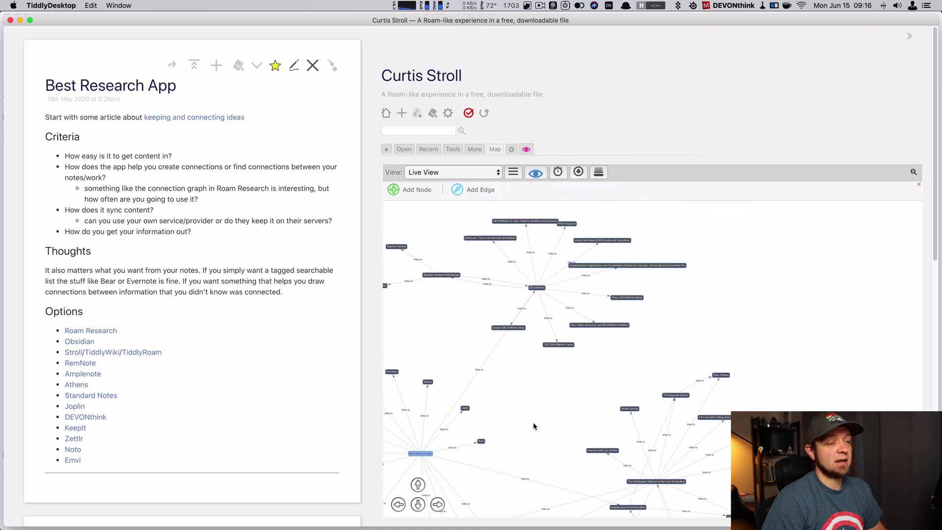
{"action": "left_click_drag", "start_coordinate": [533, 422], "coordinate": [515, 239]}
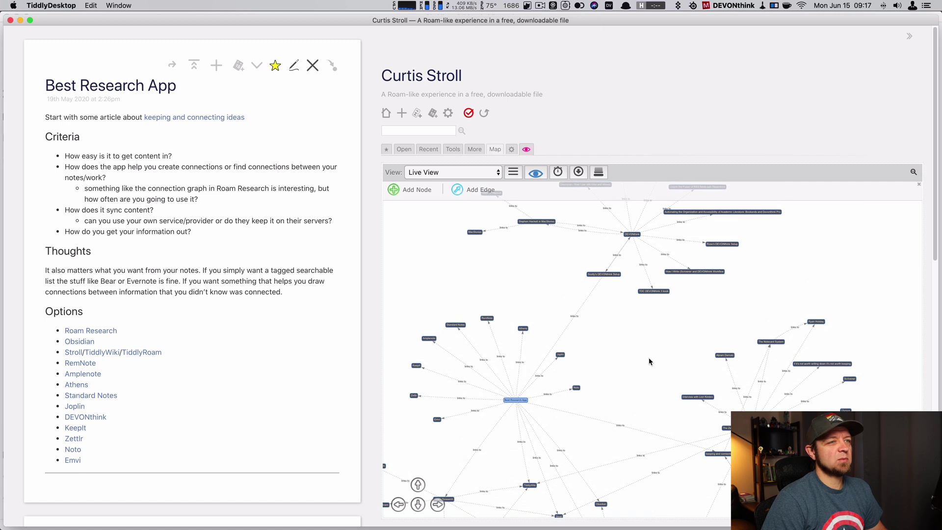
{"action": "left_click_drag", "start_coordinate": [632, 416], "coordinate": [661, 358]}
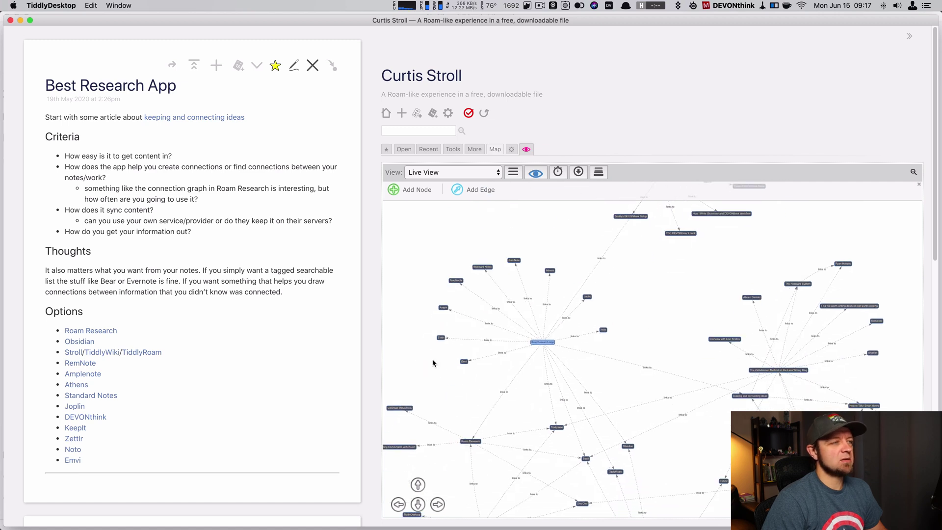
{"action": "key", "text": "super+w"}
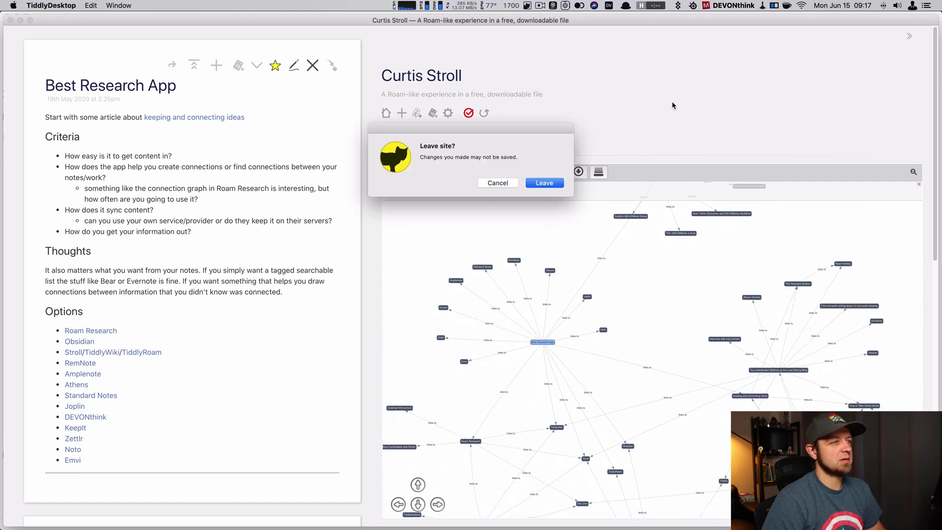
{"action": "left_click", "coordinate": [560, 185]}
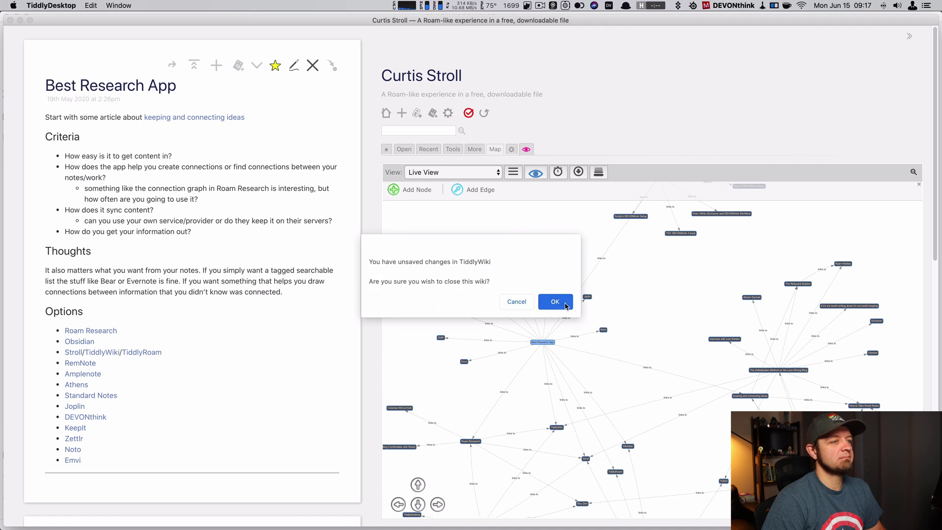
{"action": "left_click", "coordinate": [564, 304]}
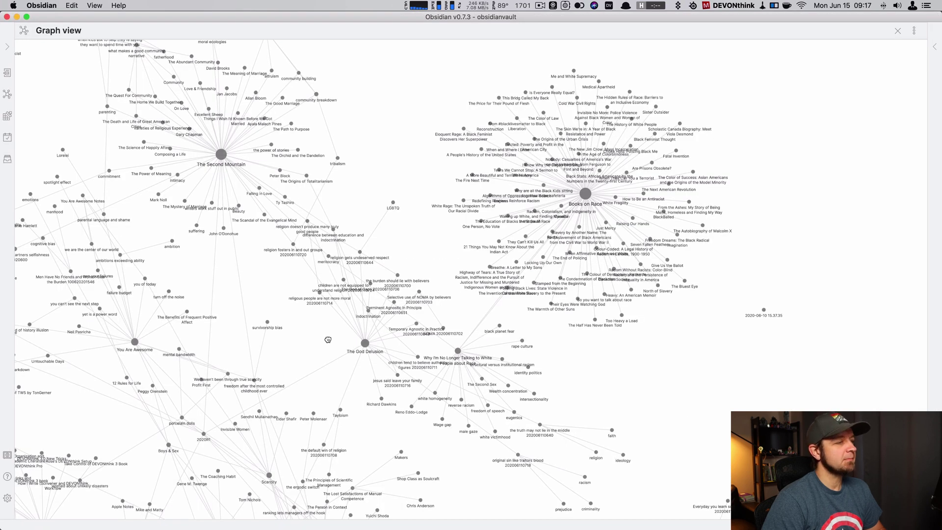
{"action": "left_click_drag", "start_coordinate": [327, 340], "coordinate": [546, 361]}
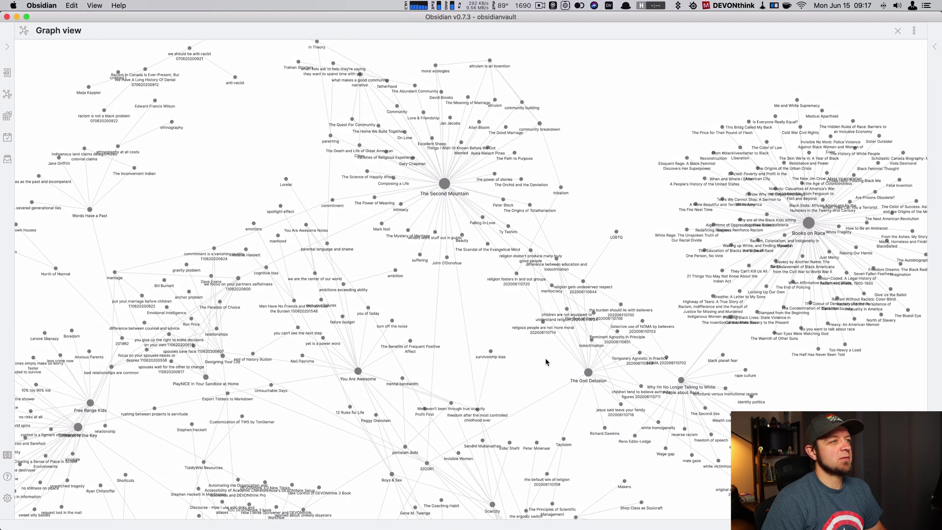
{"action": "scroll", "coordinate": [545, 362], "scroll_direction": "down", "scroll_amount": 5}
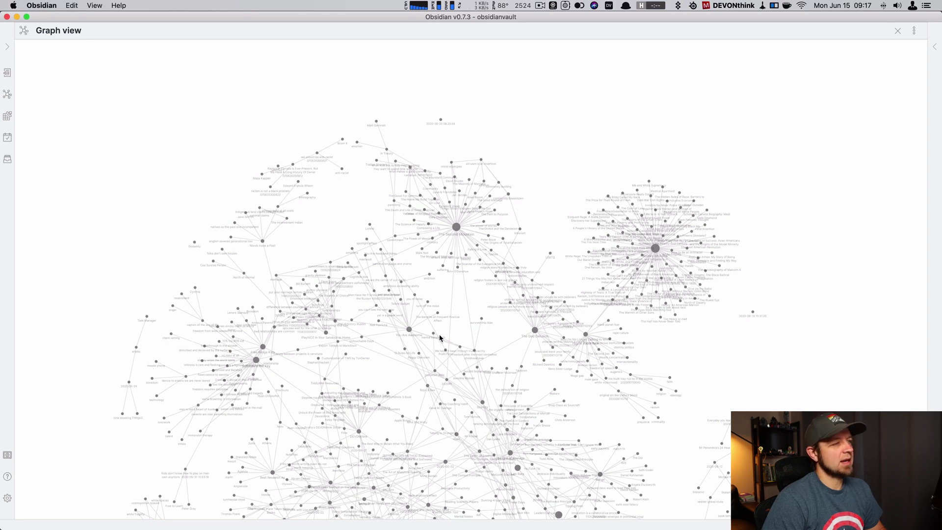
{"action": "left_click_drag", "start_coordinate": [478, 300], "coordinate": [407, 228]}
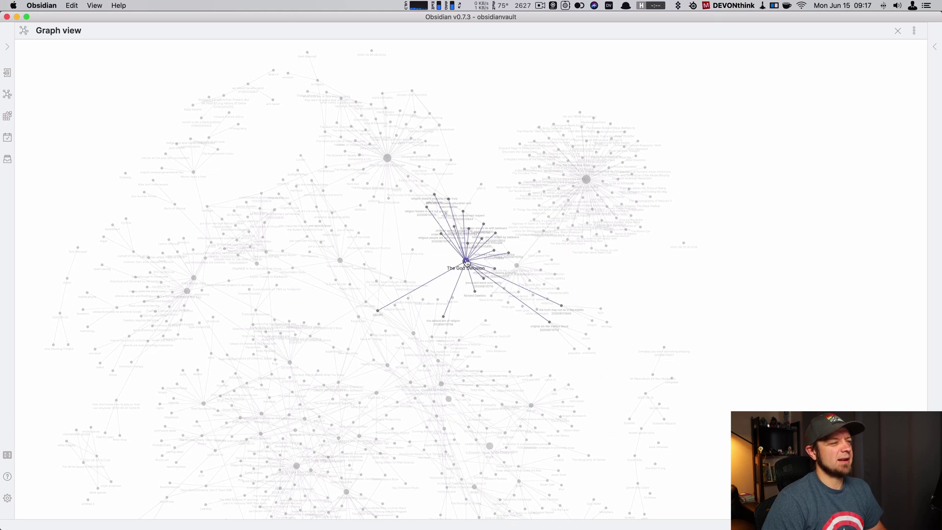
{"action": "scroll", "coordinate": [496, 292], "scroll_direction": "down", "scroll_amount": 6}
{"action": "scroll", "coordinate": [497, 293], "scroll_direction": "up", "scroll_amount": 6}
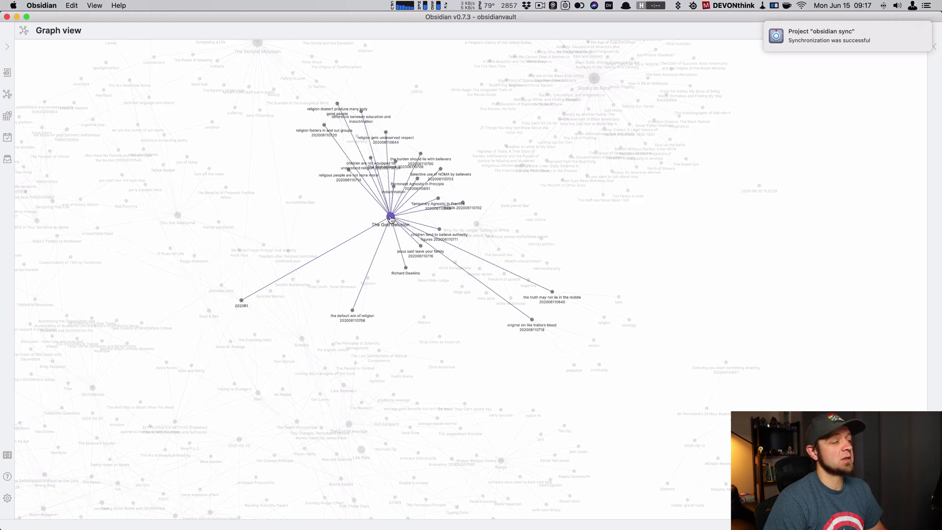
{"action": "left_click_drag", "start_coordinate": [644, 421], "coordinate": [656, 293]}
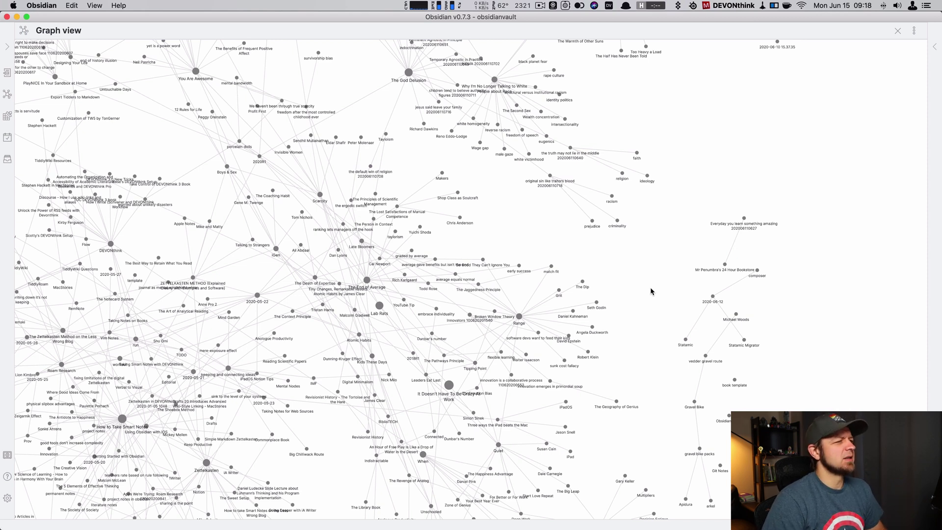
{"action": "key", "text": "alt+space"}
{"action": "type", "text": "ti"}
{"action": "key", "text": "Return"}
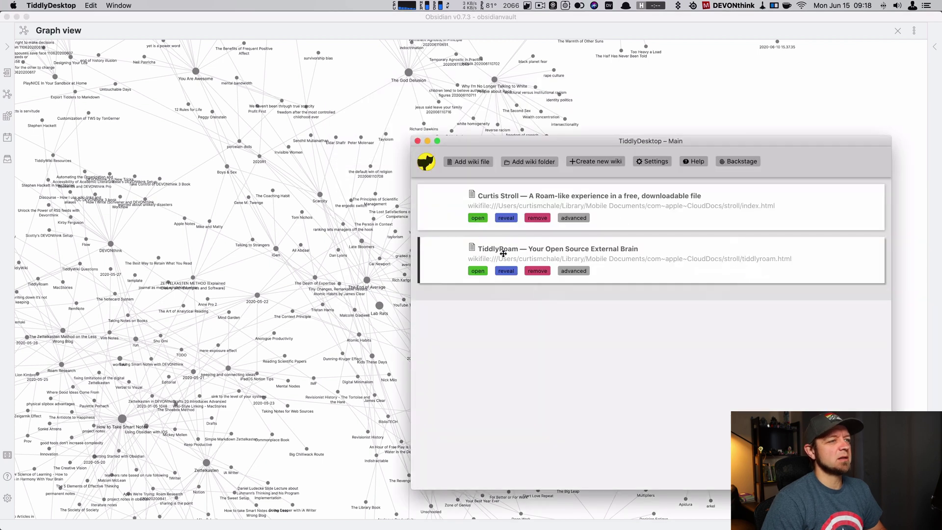
{"action": "left_click", "coordinate": [418, 141]}
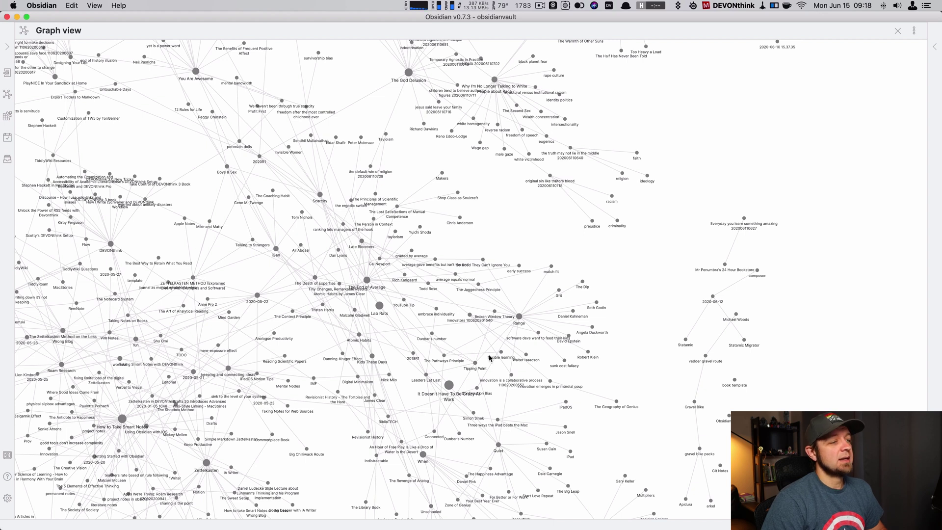
Pan the graph and click the Range node to open it, showing then hiding the right sidebar.
{"action": "left_click_drag", "start_coordinate": [348, 447], "coordinate": [423, 375]}
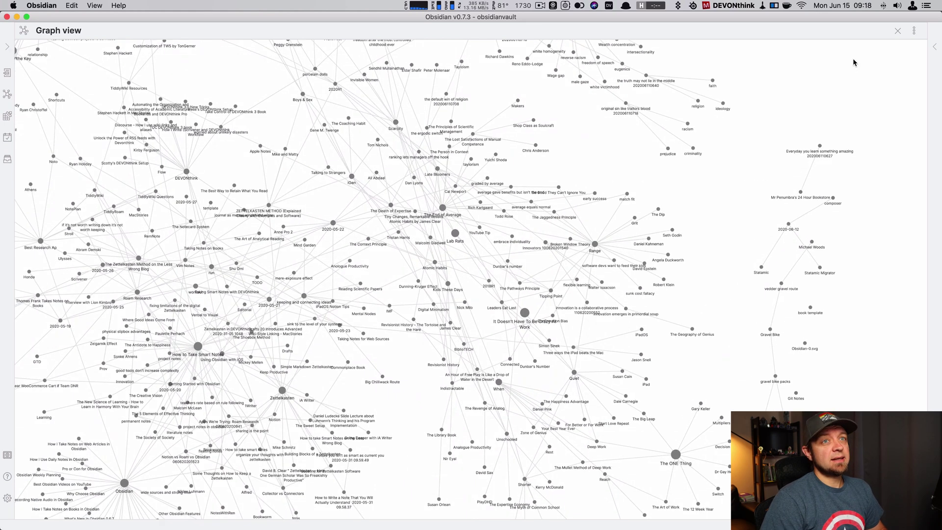
{"action": "left_click_drag", "start_coordinate": [682, 312], "coordinate": [799, 262]}
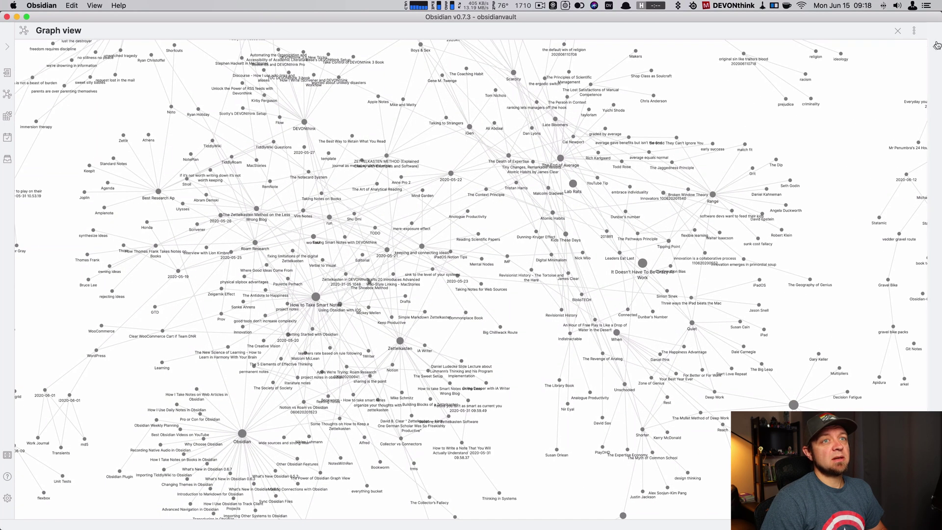
{"action": "left_click", "coordinate": [937, 45]}
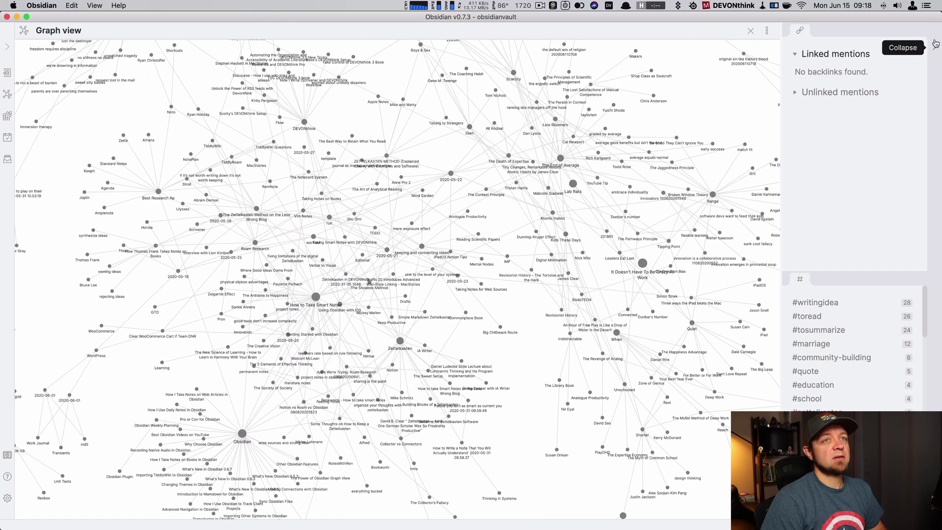
{"action": "left_click", "coordinate": [712, 199]}
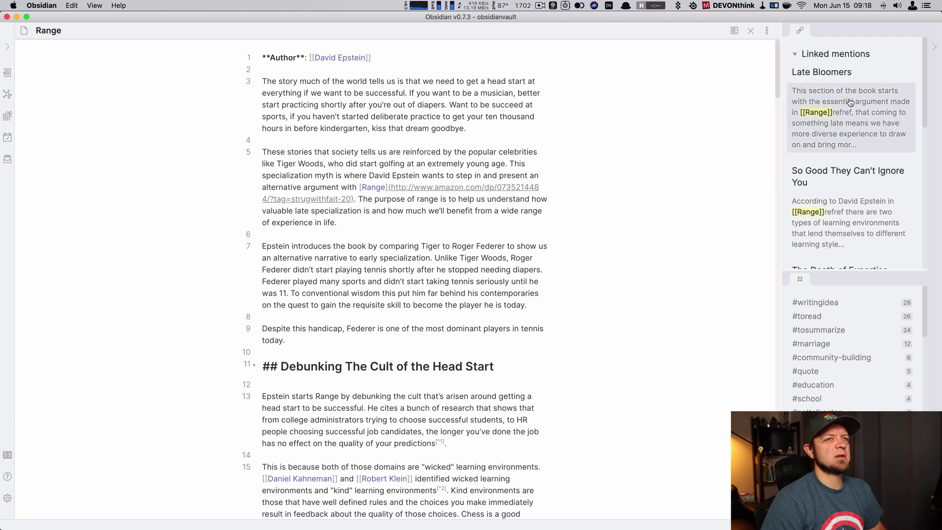
{"action": "left_click", "coordinate": [935, 49]}
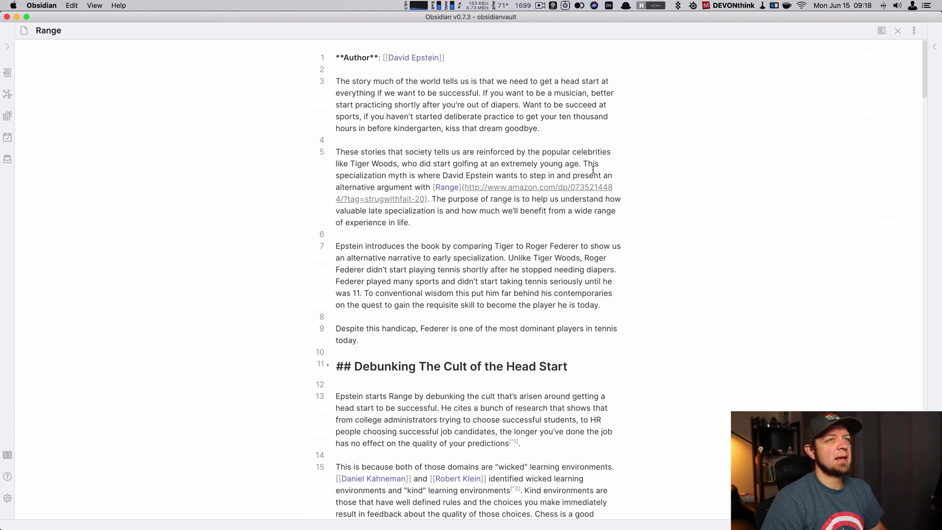